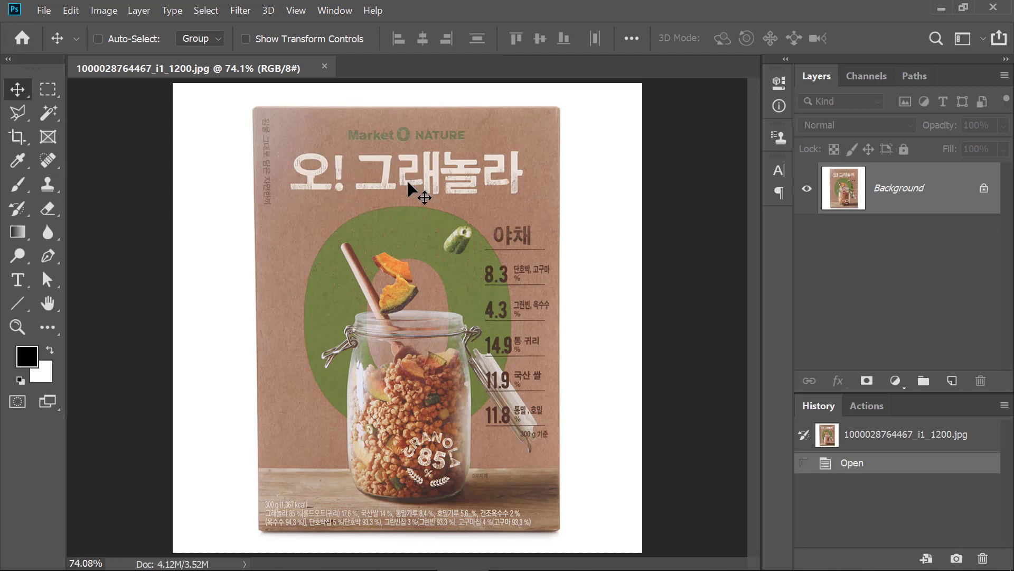
Examine the large title lettering on the reference package image up close
key(ctrl+space)
drag(280, 148, 539, 203)
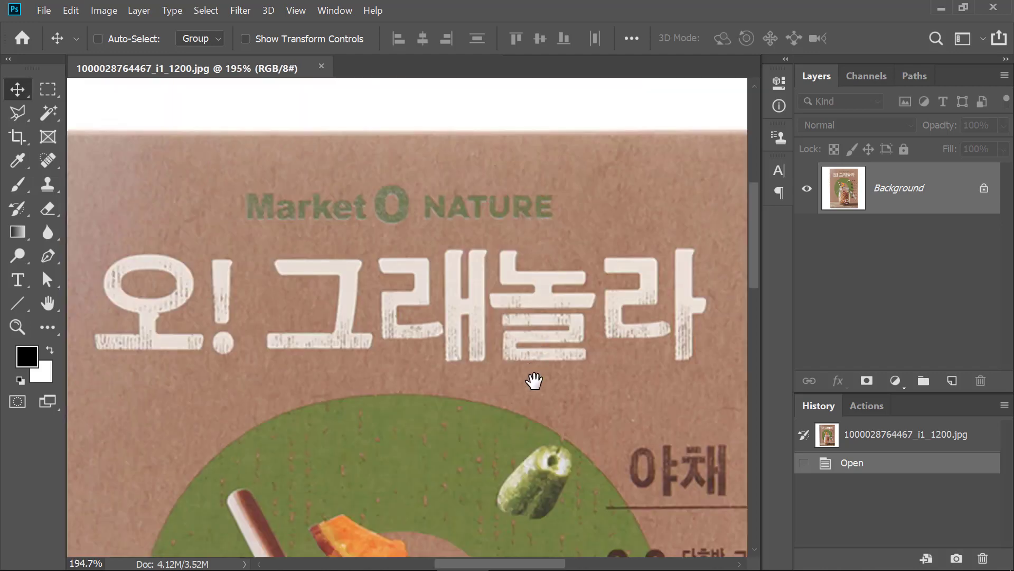
drag(551, 392, 558, 336)
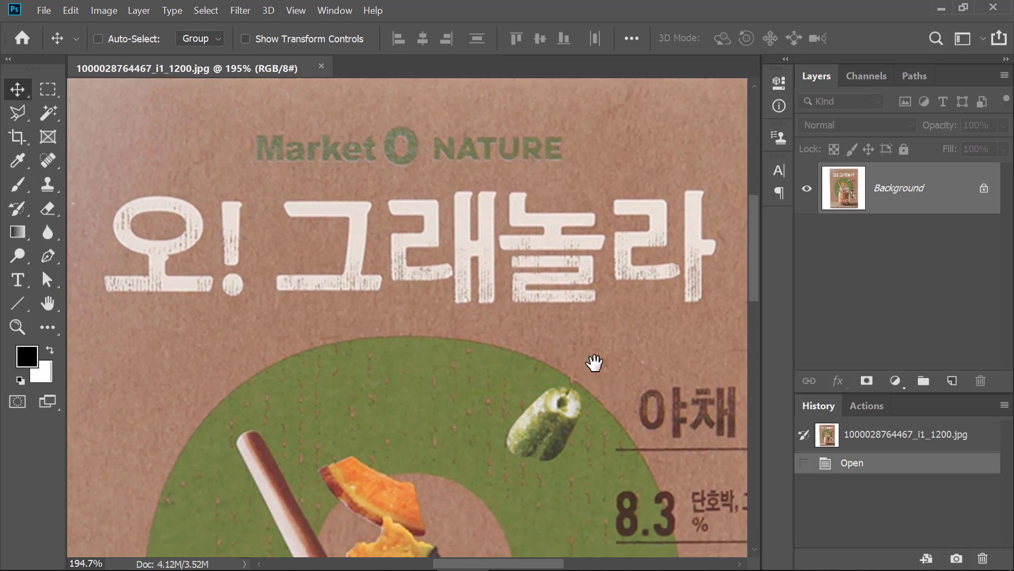
drag(596, 365, 574, 348)
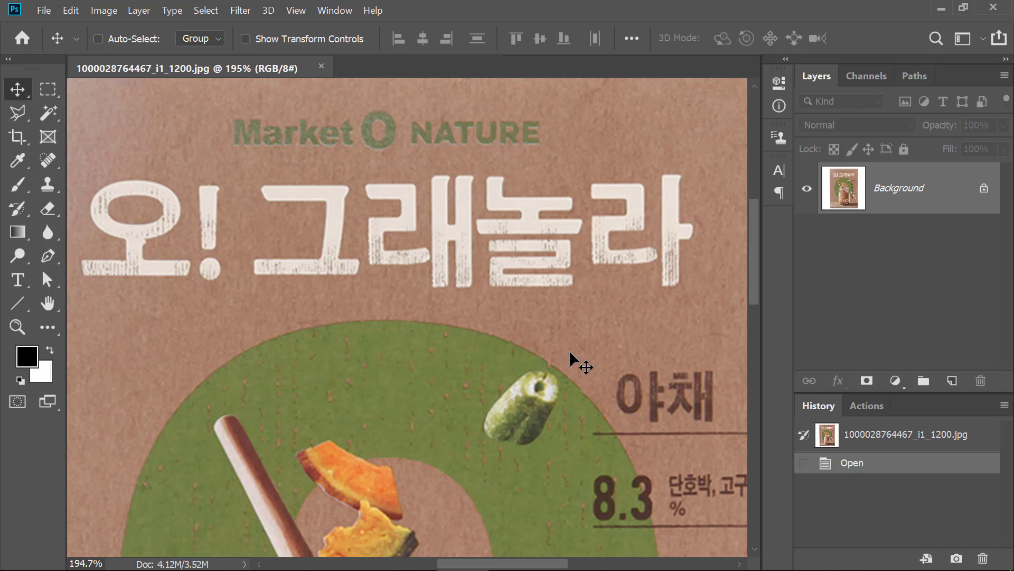
Create a new 900 x 900 px RGB document at 72 ppi with a white background and fit it in view
click(42, 11)
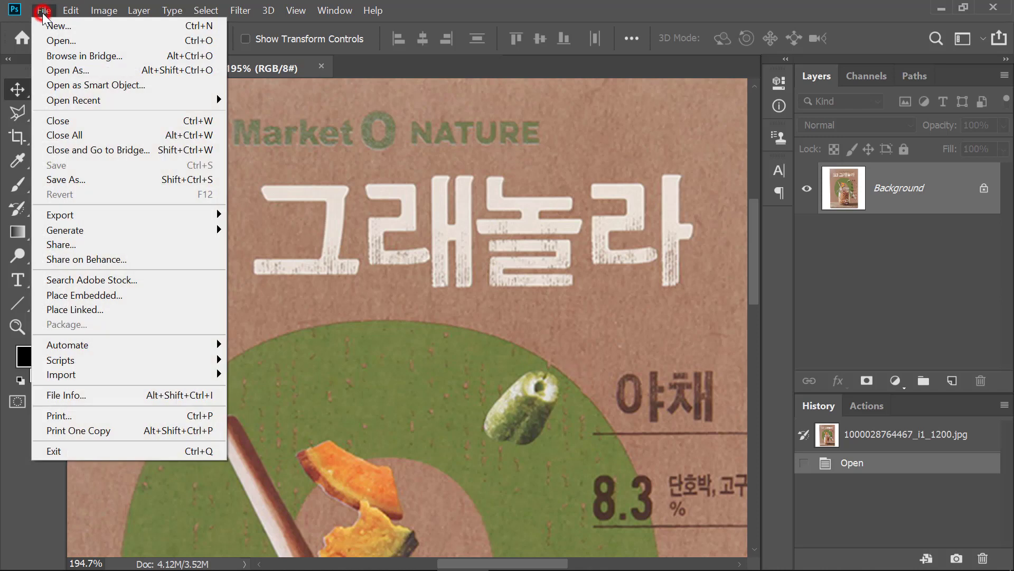
click(78, 30)
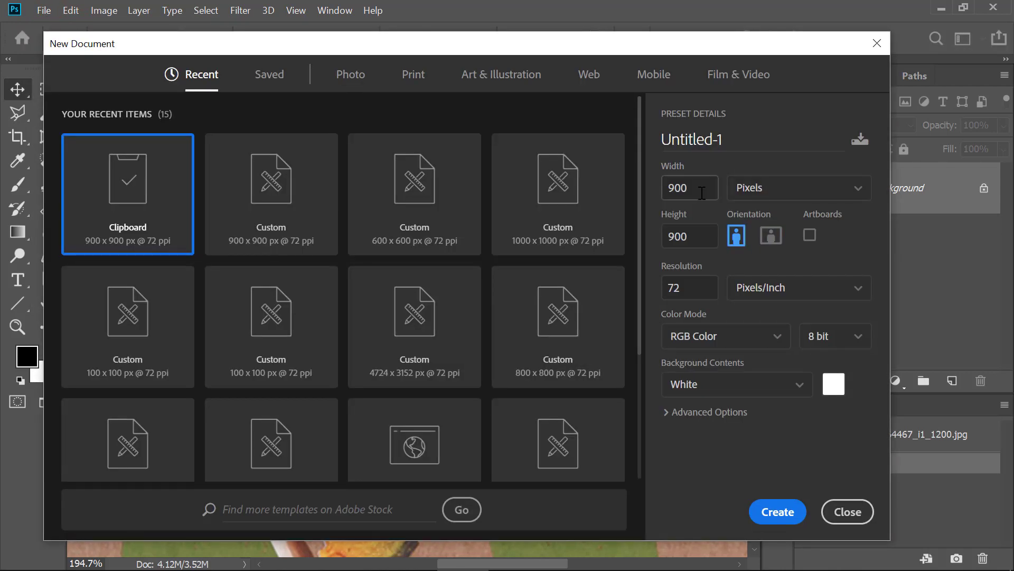
click(695, 190)
click(690, 236)
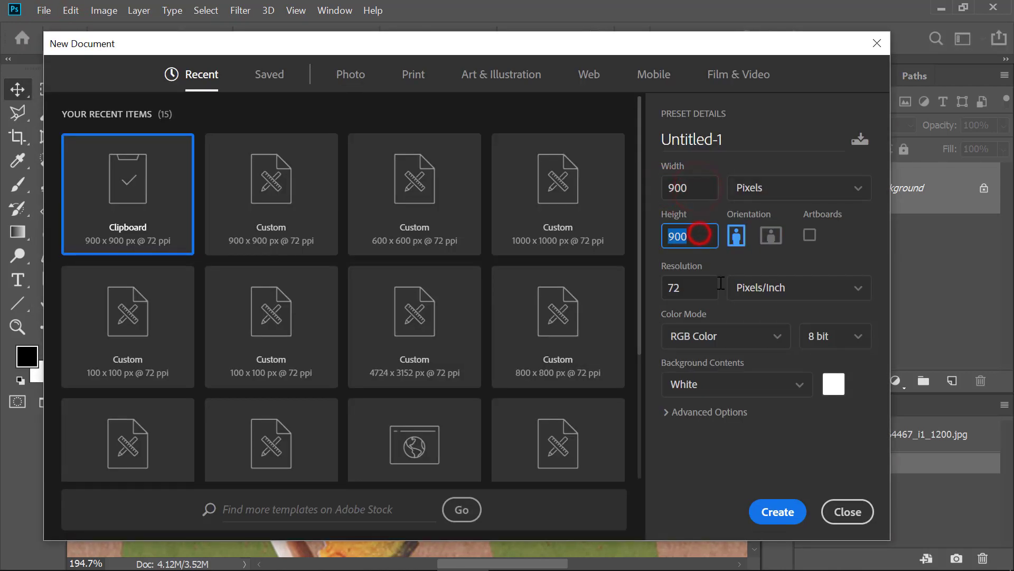
click(779, 513)
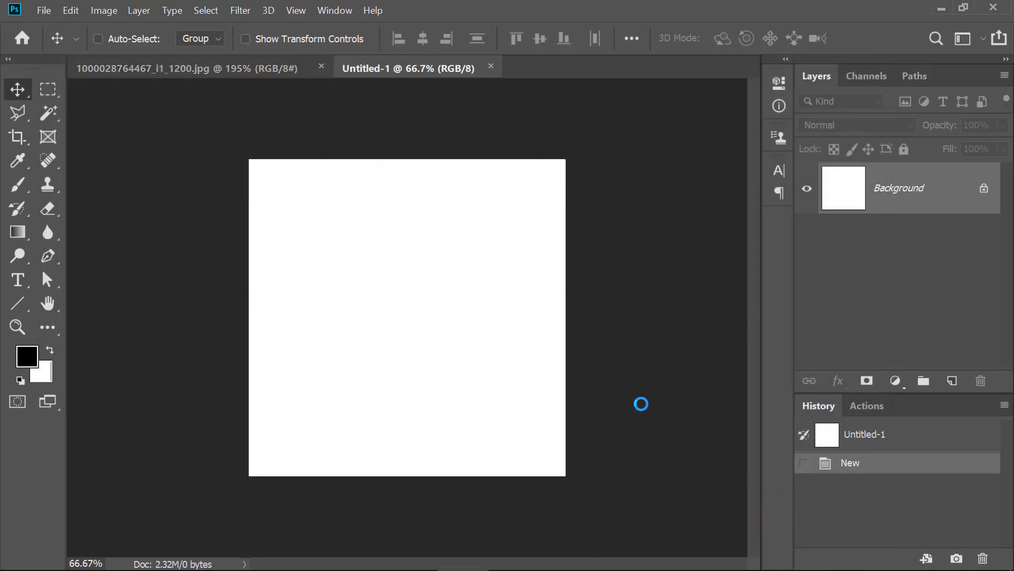
key(ctrl+0)
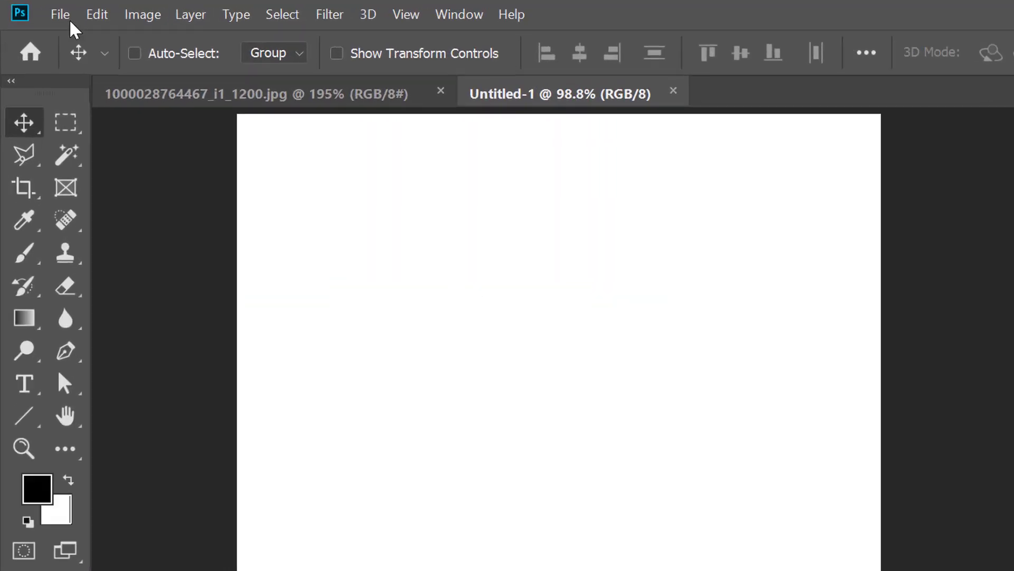
Place brooke-lark-391764-unsplash.jpg as an embedded object, scaled to about 25.5% and positioned at about X 429, Y 411 px to fill the canvas
click(44, 11)
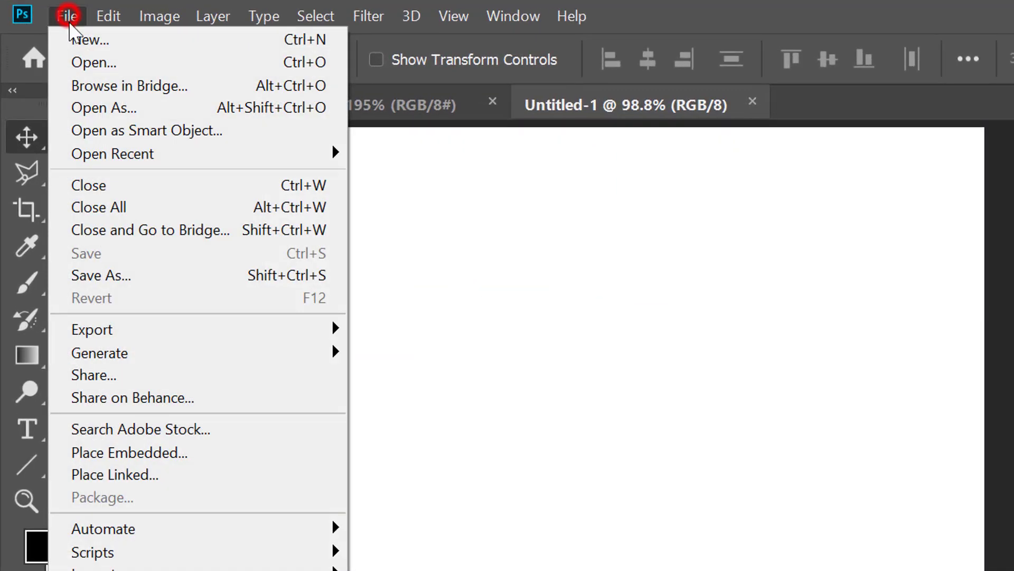
click(254, 453)
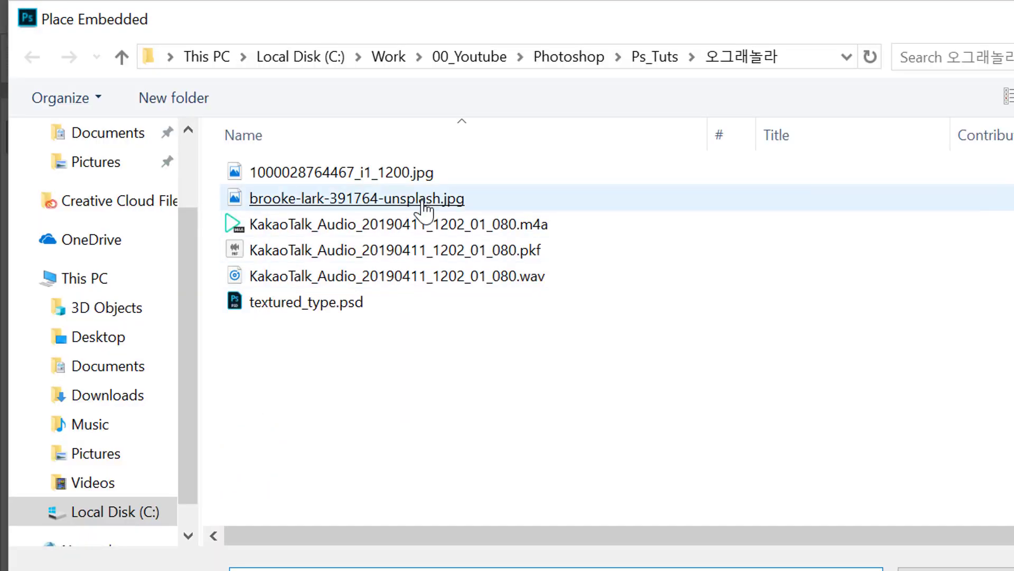
double_click(425, 203)
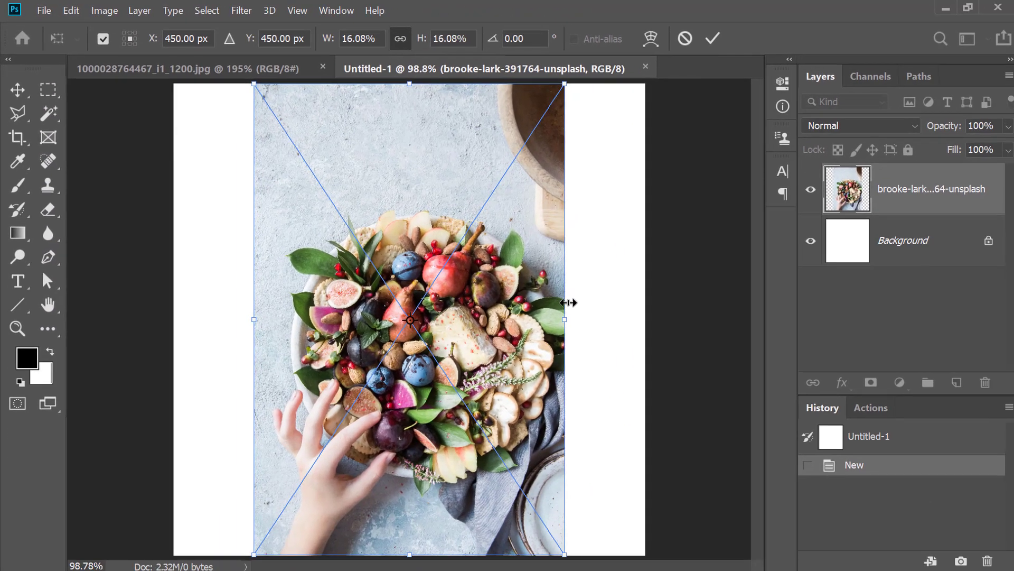
drag(564, 319, 661, 327)
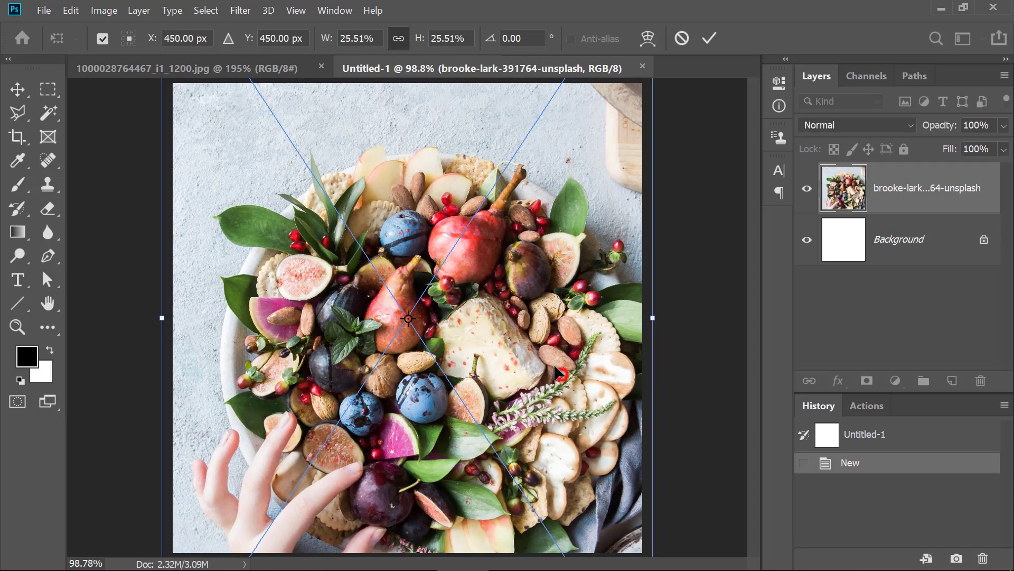
drag(557, 373, 558, 345)
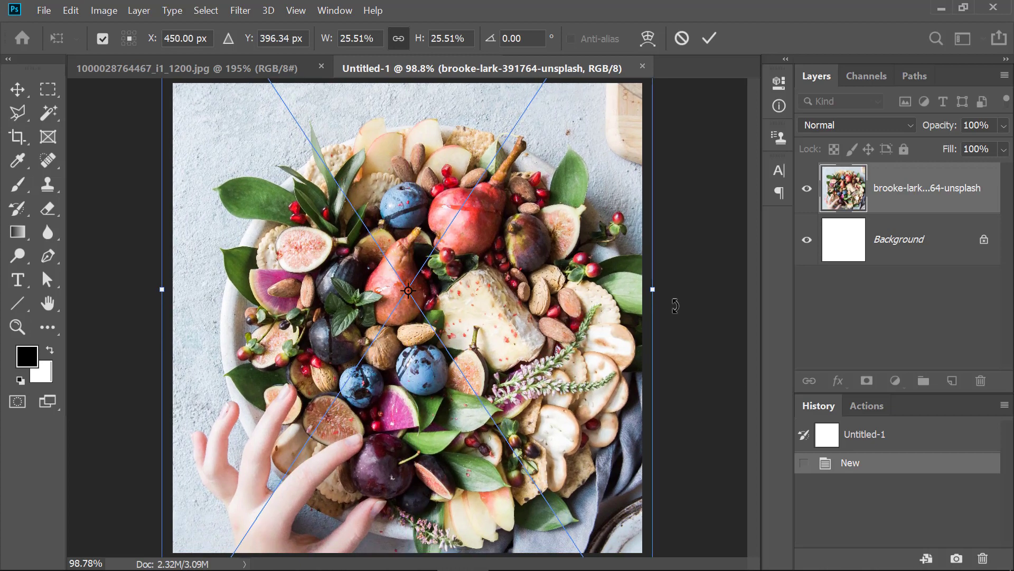
mouse_move(603, 309)
mouse_down()
mouse_move(582, 309)
mouse_move(593, 317)
mouse_up()
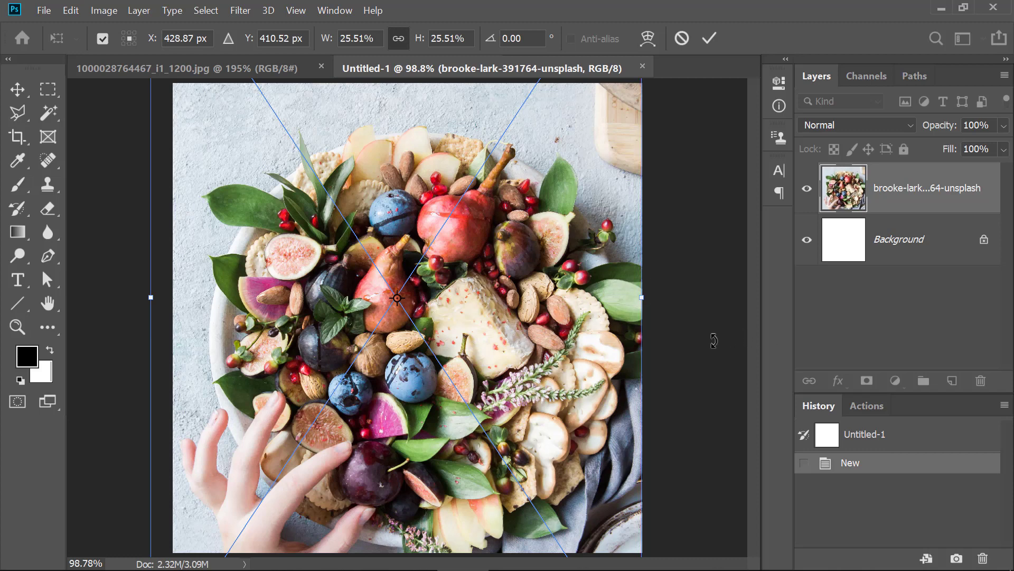
key(Return)
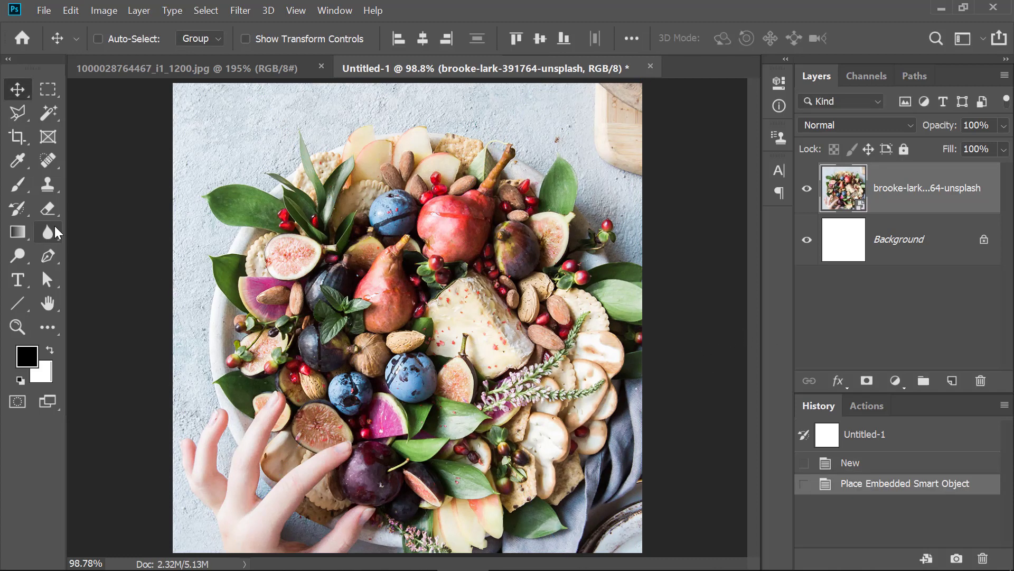
Set up horizontal type in Tium Bold at 180 pt, center-aligned, with white (ffffff) as the text color
click(18, 281)
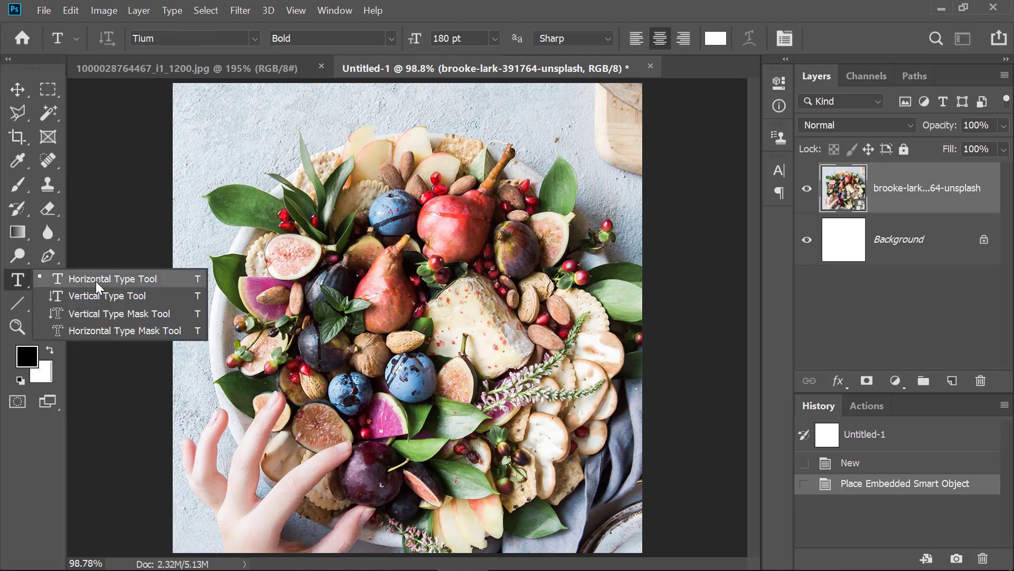
click(96, 281)
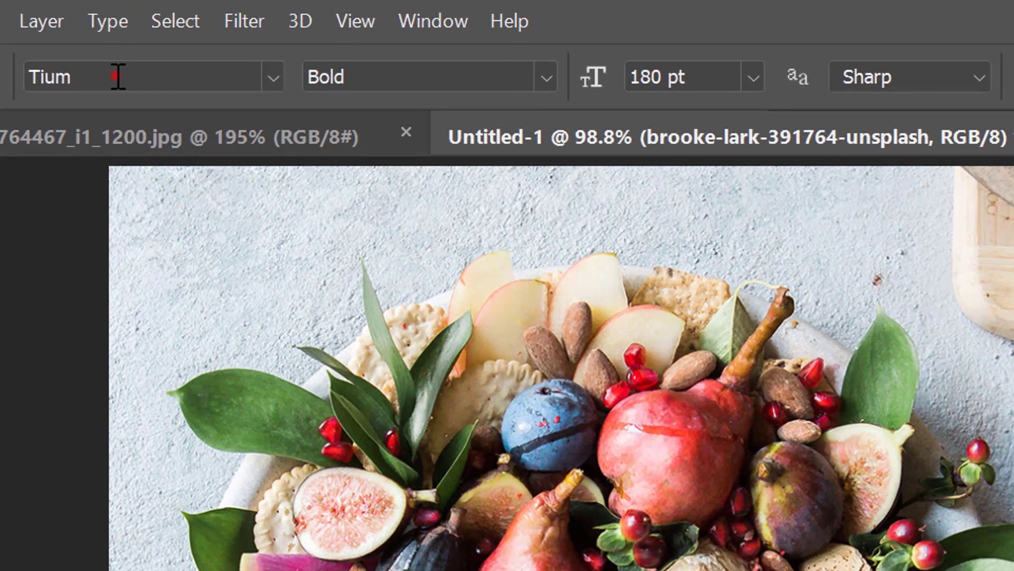
click(136, 60)
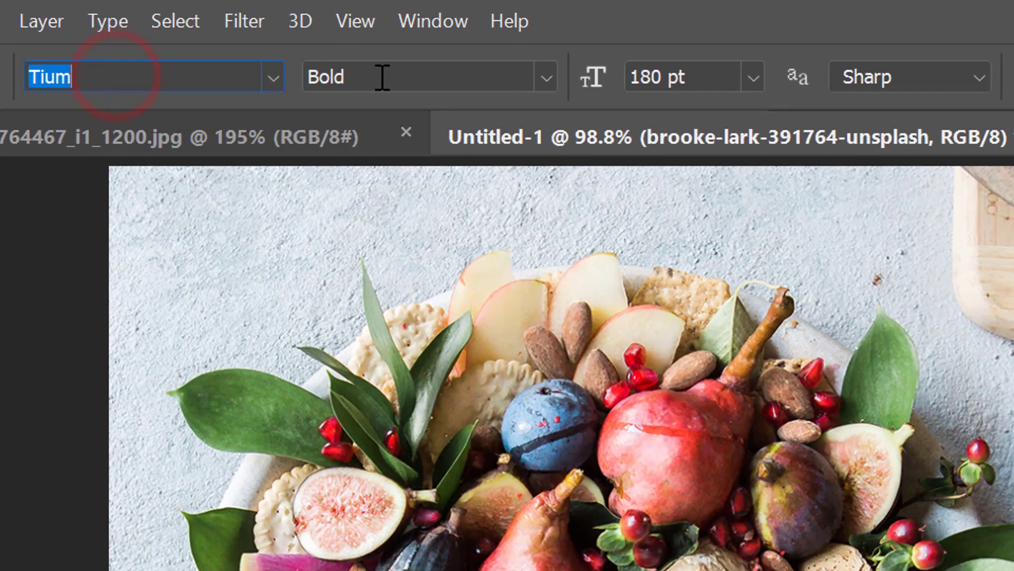
click(354, 62)
click(688, 78)
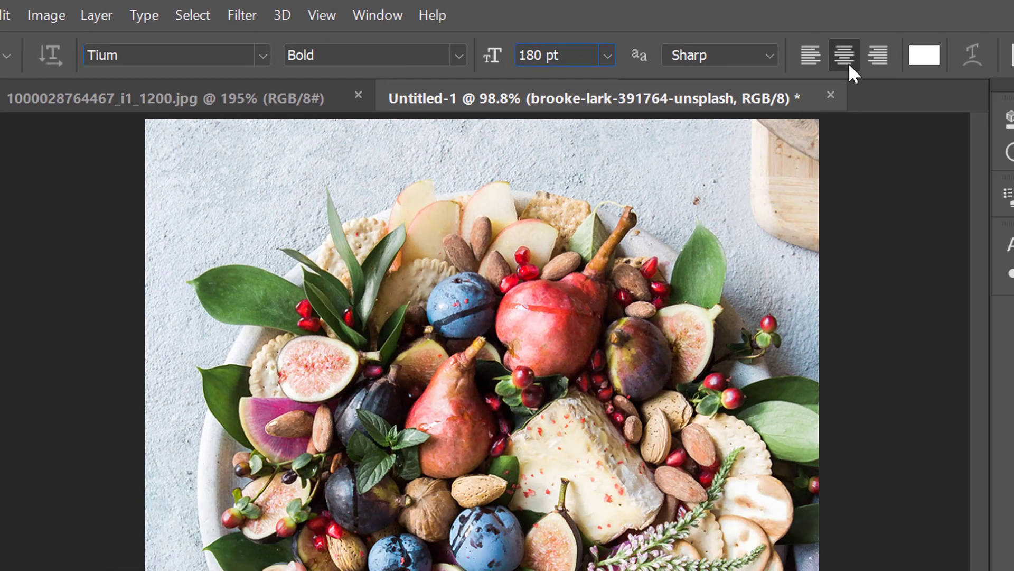
click(844, 56)
click(924, 55)
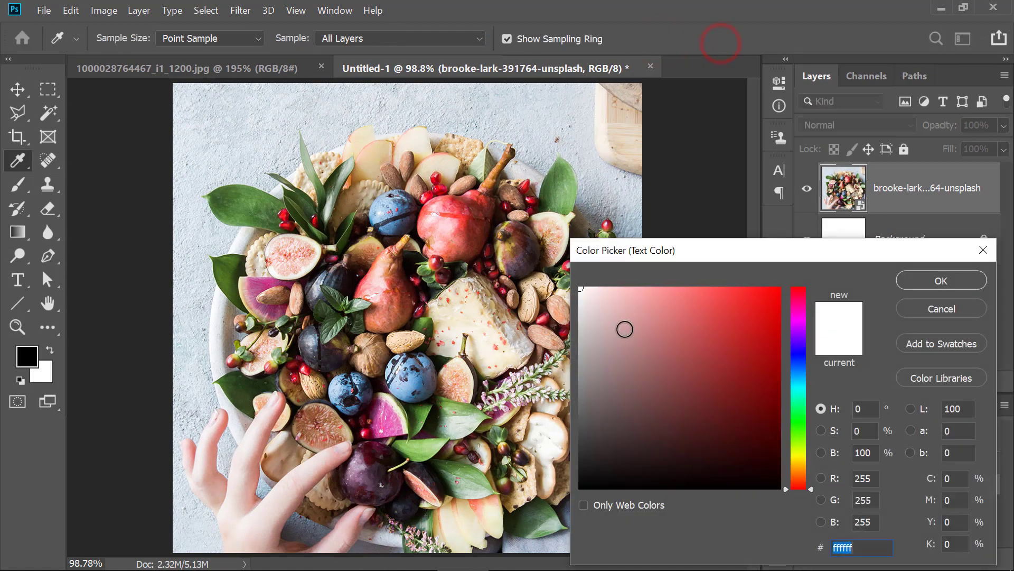
click(919, 281)
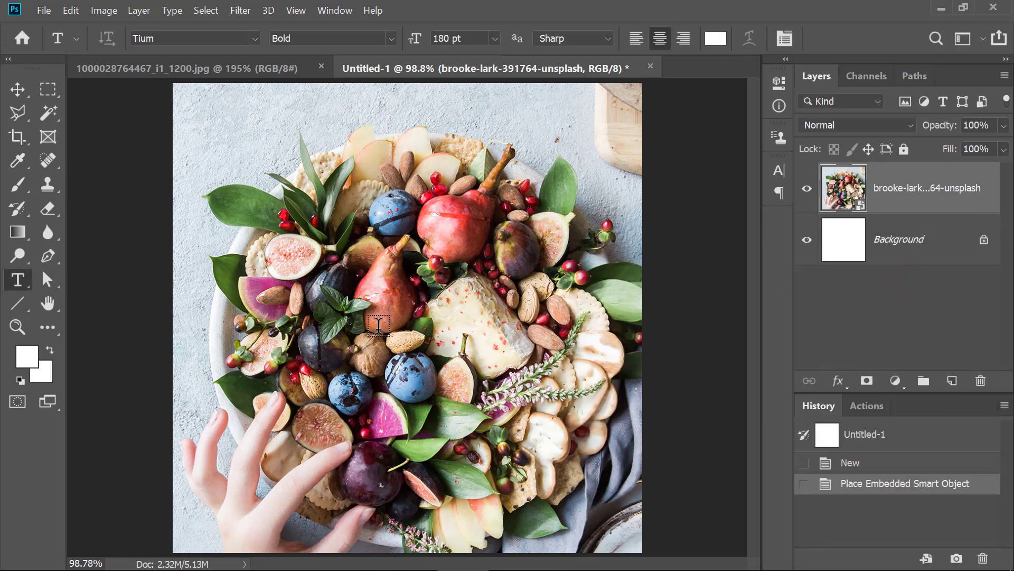
Add the text VEGAN near the middle of the photo and move it slightly down
click(412, 321)
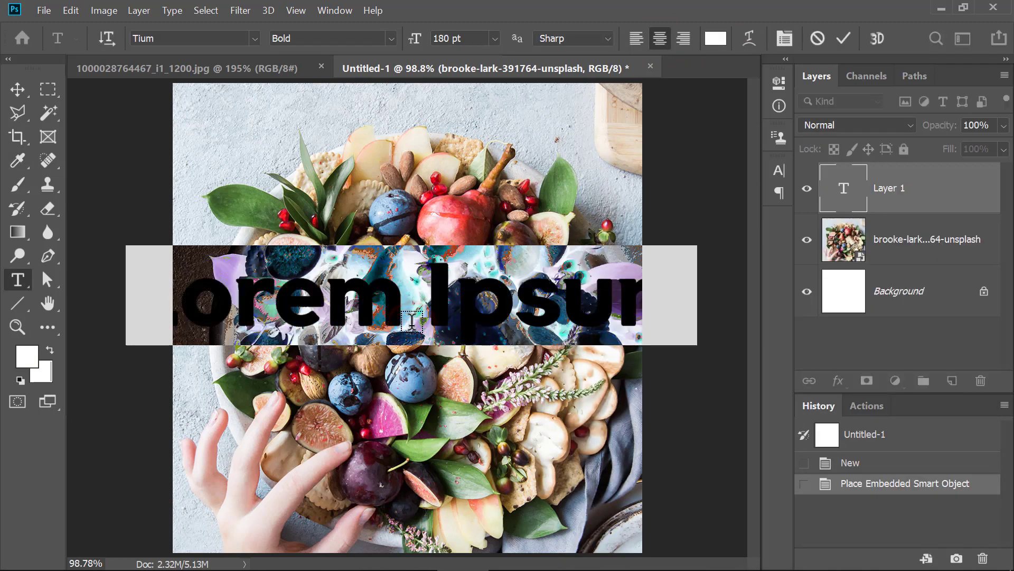
text(VEGAN)
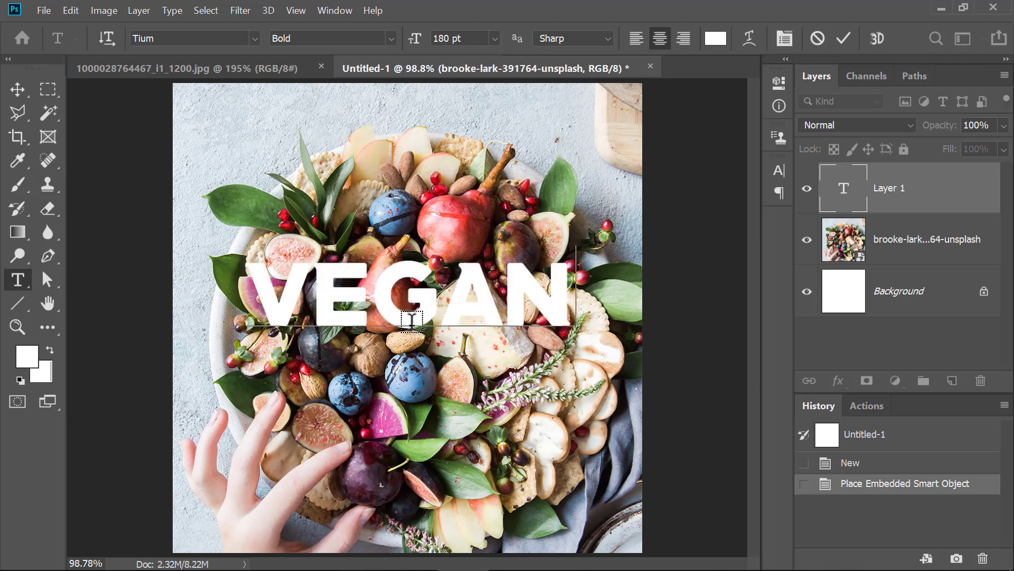
drag(562, 358, 560, 367)
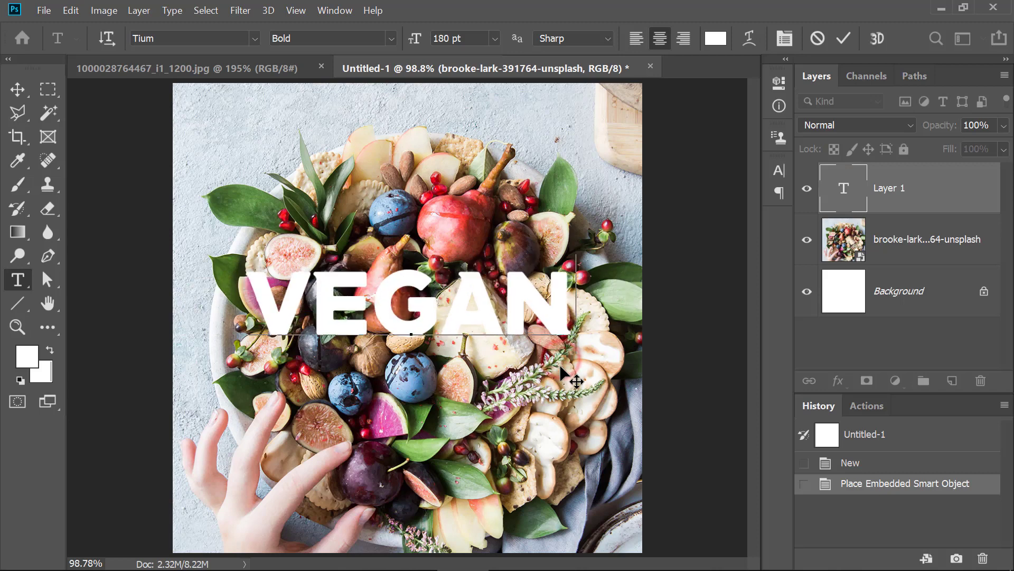
click(18, 90)
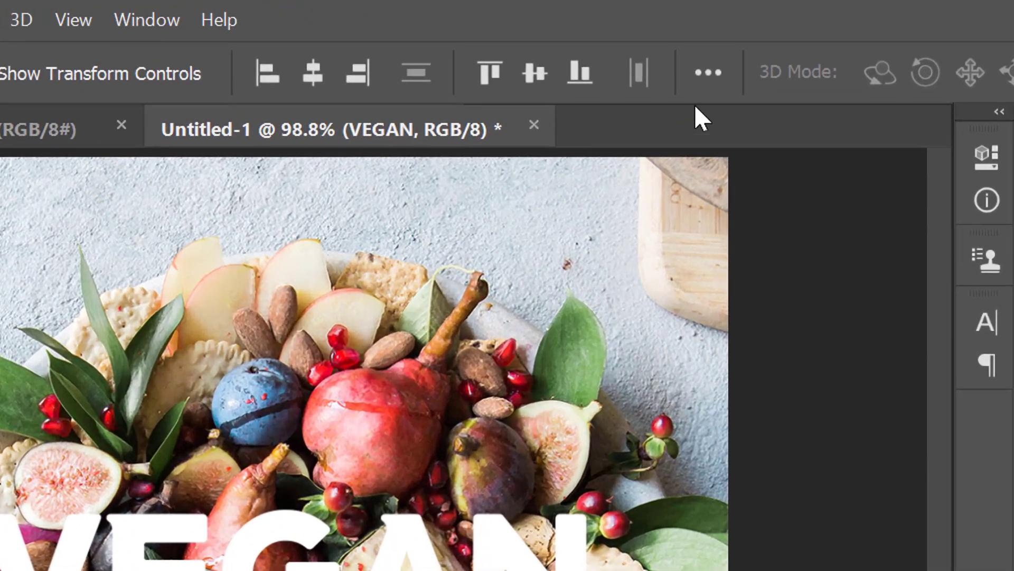
Align the VEGAN text layer to the canvas by its horizontal and vertical centers
click(711, 74)
click(848, 373)
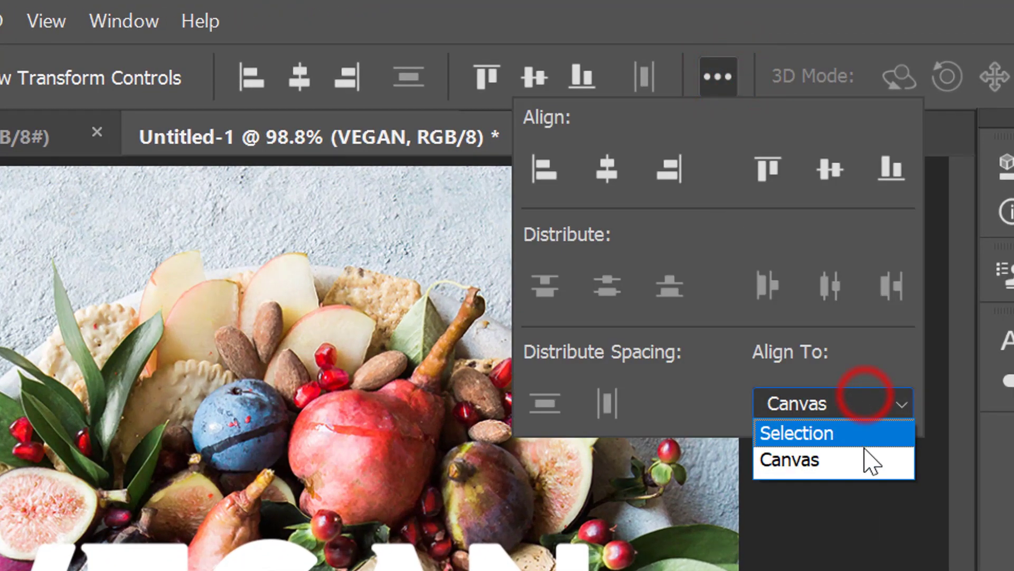
click(867, 461)
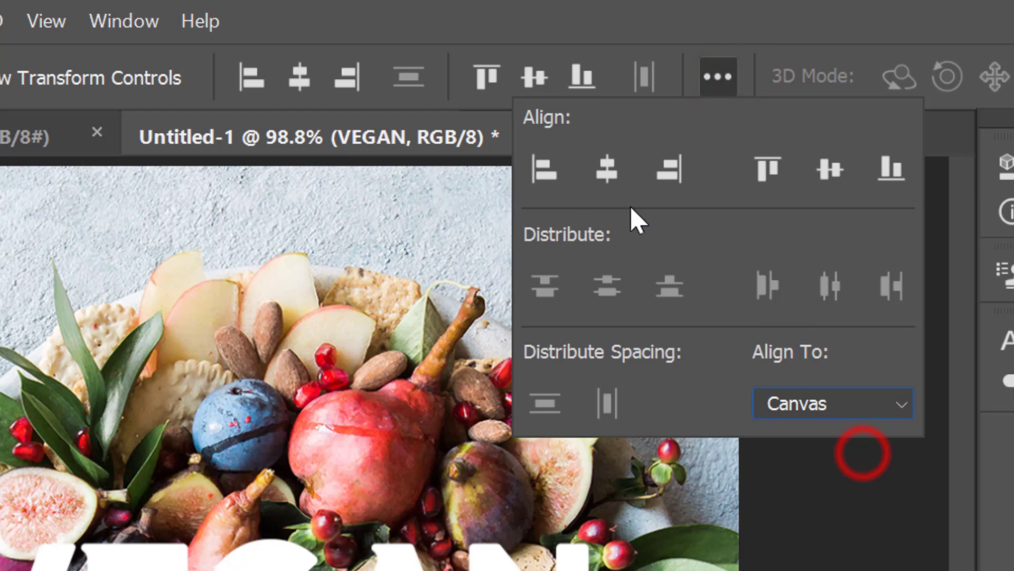
click(608, 171)
click(833, 180)
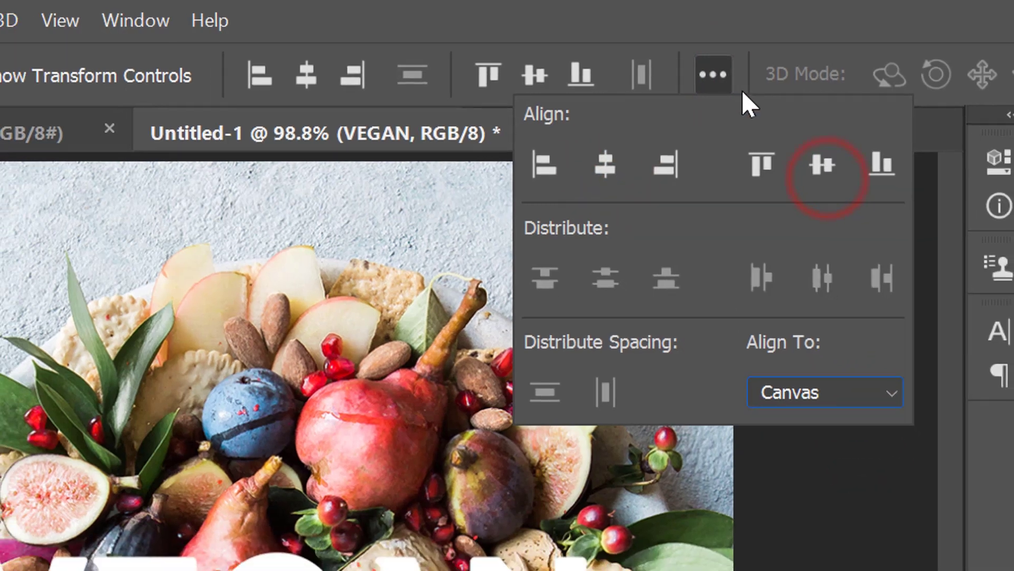
click(714, 75)
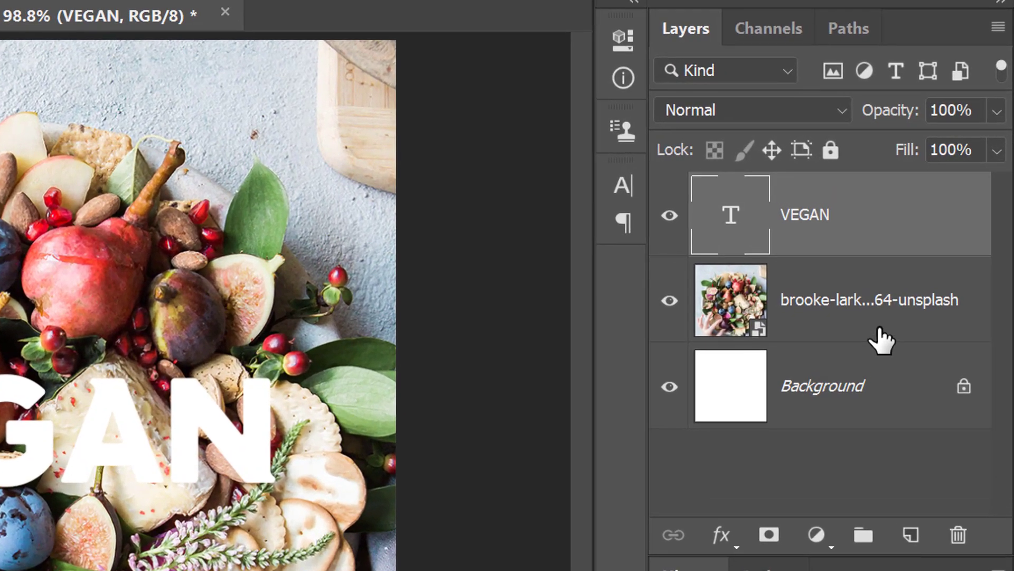
Add a Hue/Saturation adjustment above the photo layer with Lightness -55 and Saturation +30, and compare it with the previous state
click(880, 324)
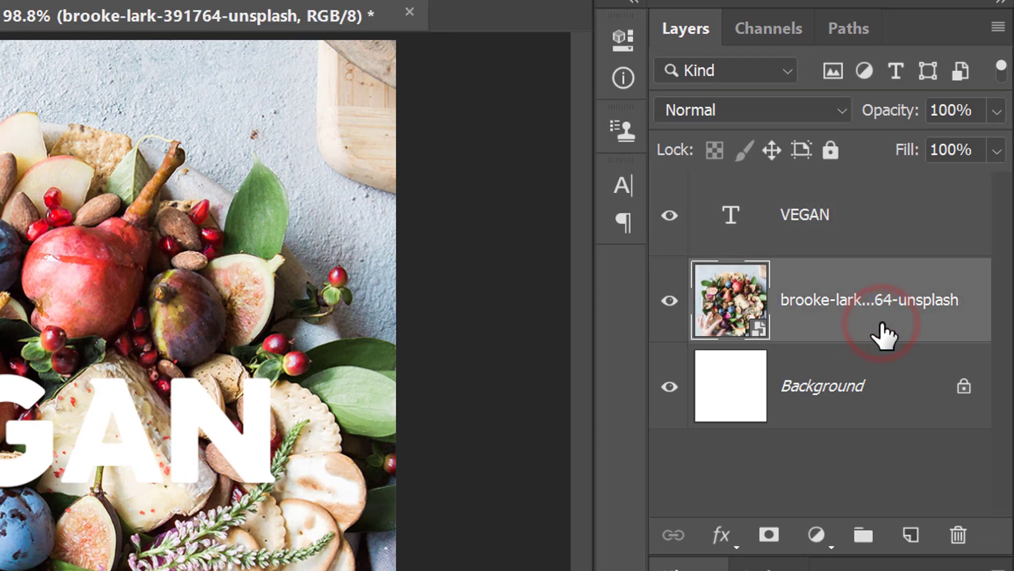
click(819, 535)
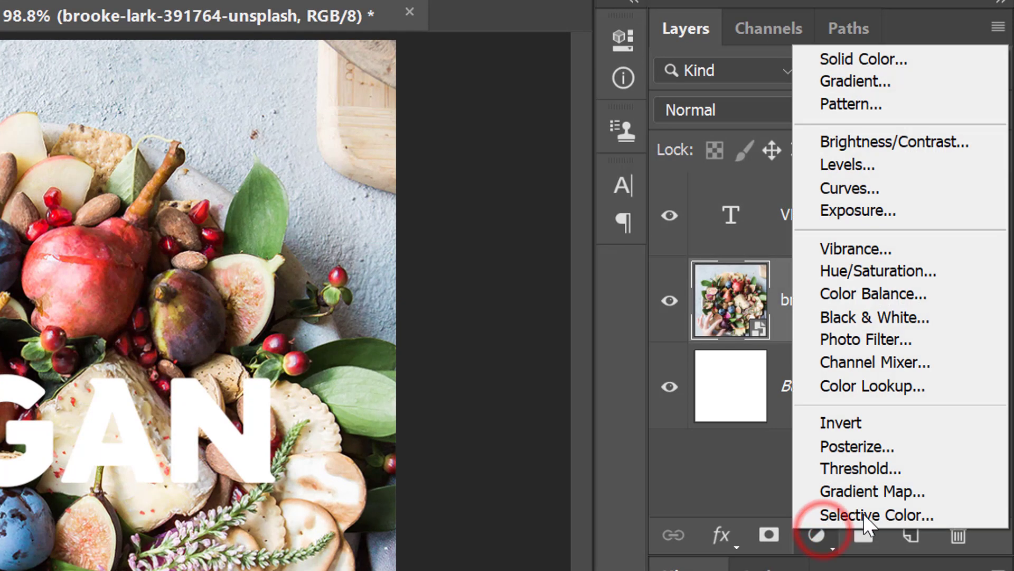
click(957, 276)
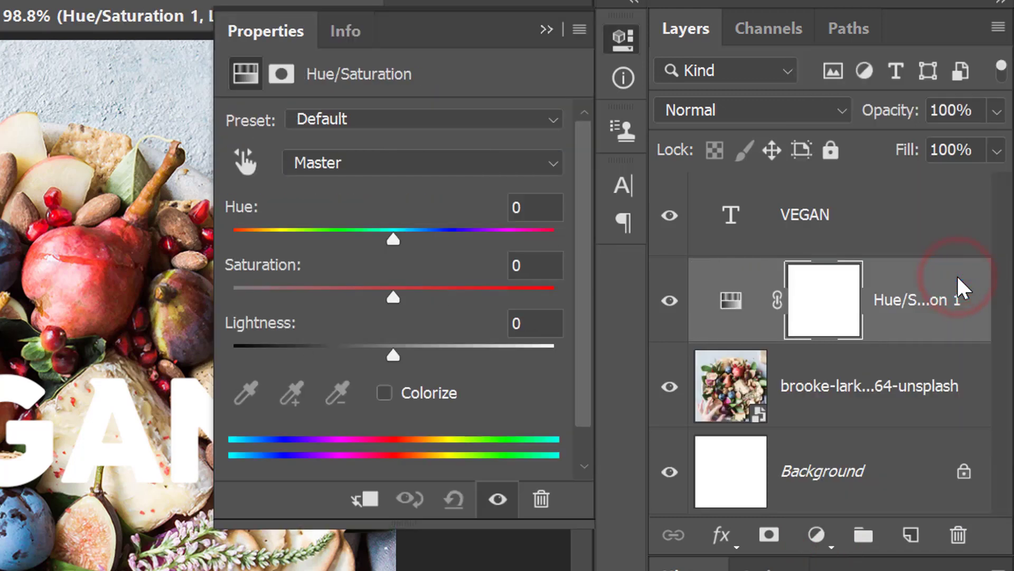
drag(396, 357, 308, 364)
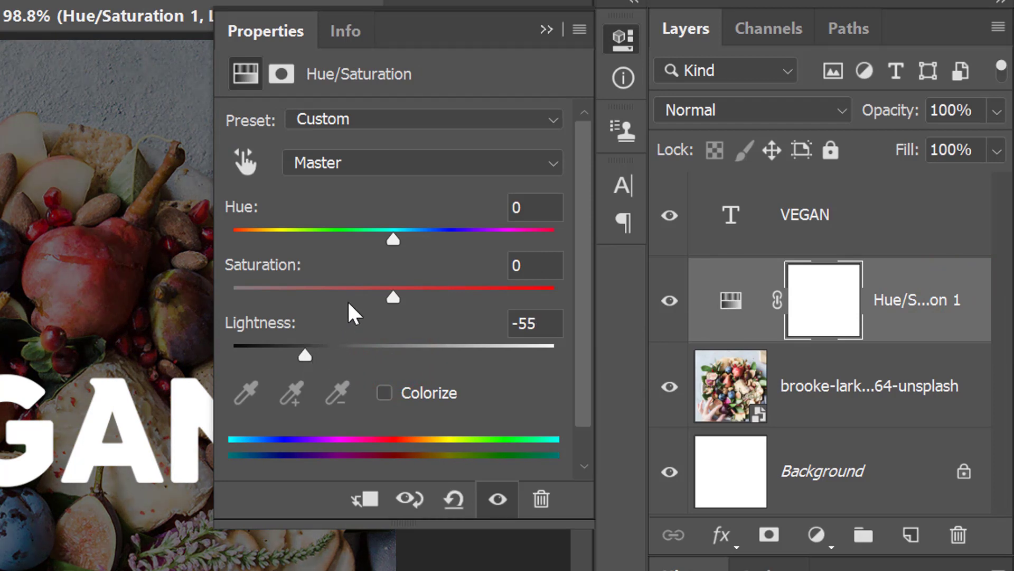
drag(394, 301, 442, 307)
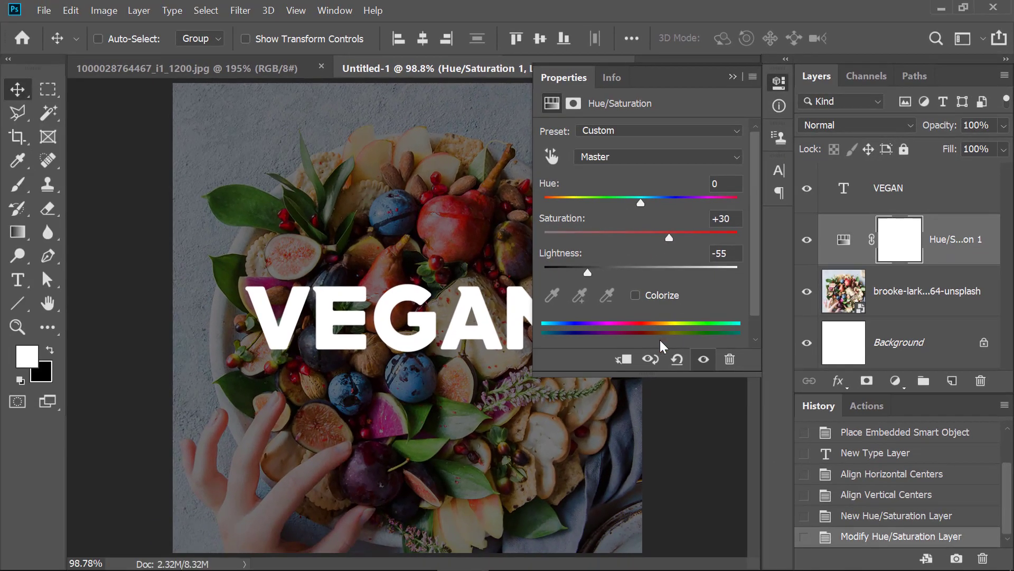
click(652, 360)
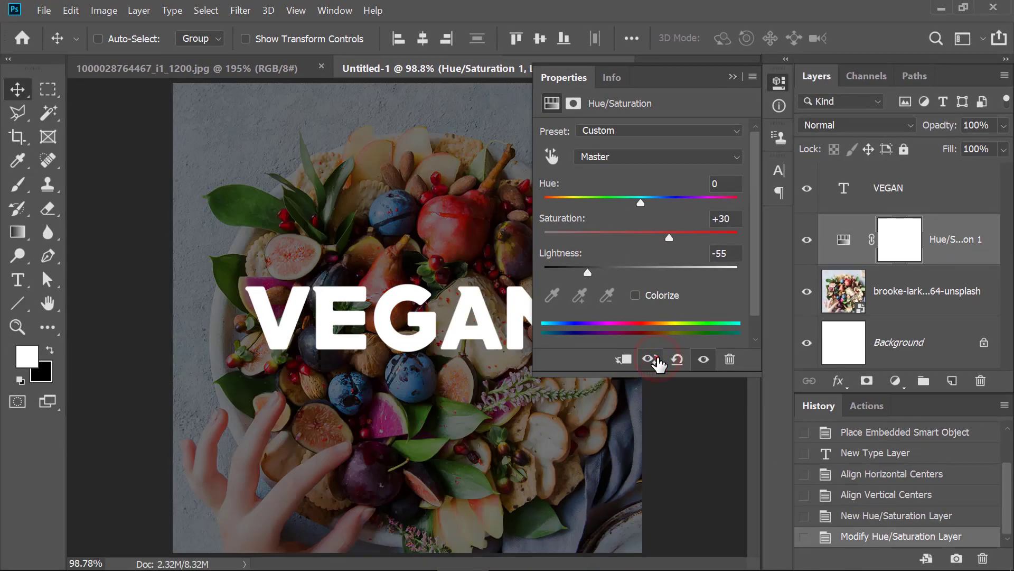
Finish comparing the Hue/Saturation adjustment with its previous state and collapse its properties
click(653, 360)
click(734, 76)
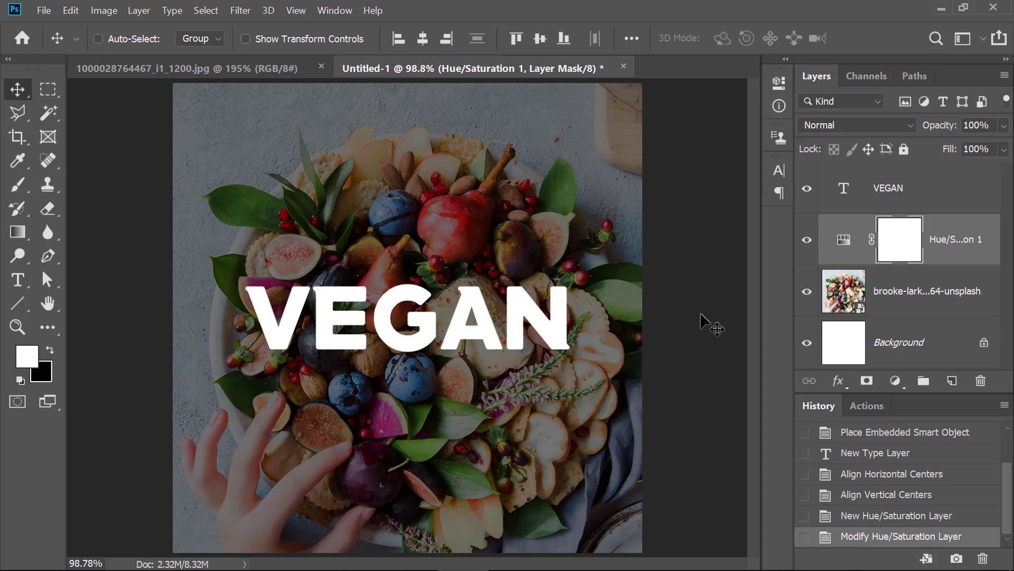
Switch to the web browser and look through the texture pictures on Unsplash
key(alt+Tab)
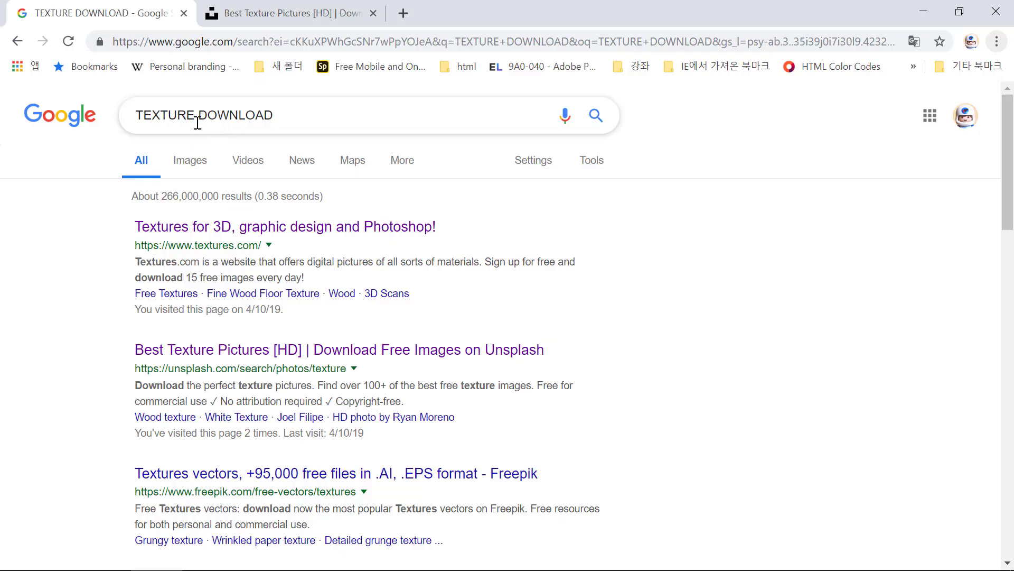
click(305, 15)
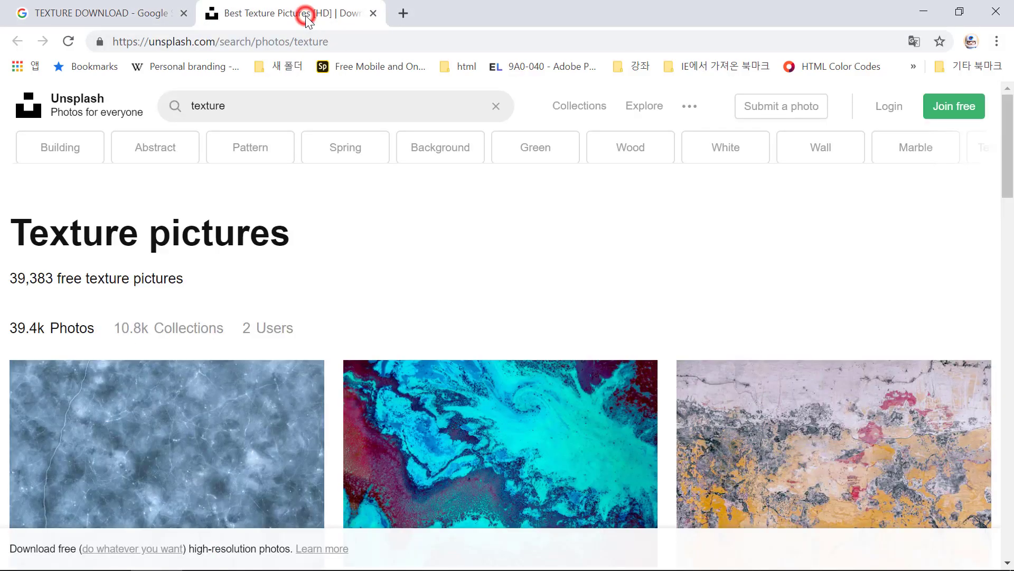
scroll(608, 359, down, 4)
scroll(587, 364, down, 7)
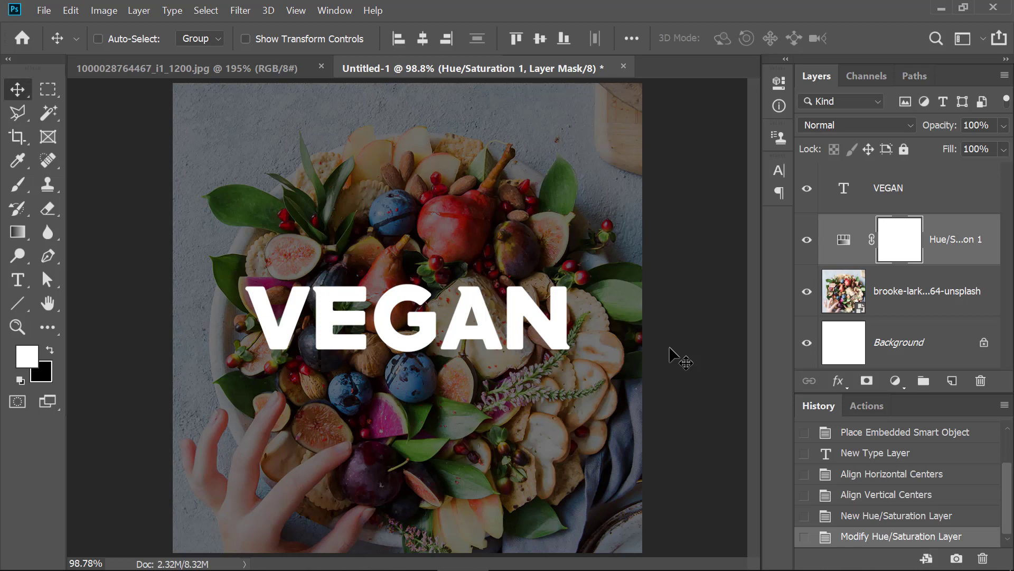
Add an empty layer above the VEGAN text and open Fill for it with the contents set to Pattern
click(971, 196)
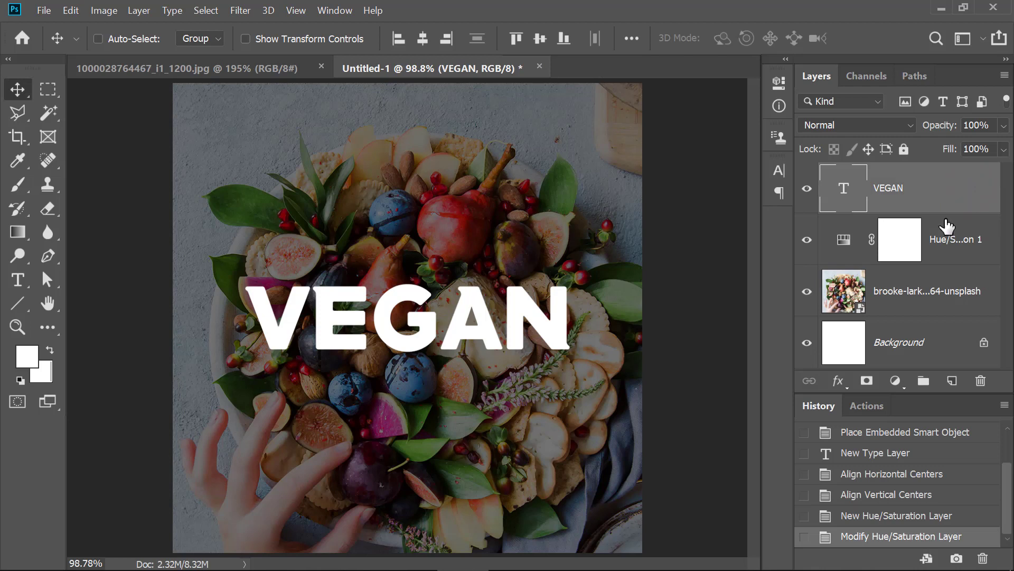
click(950, 382)
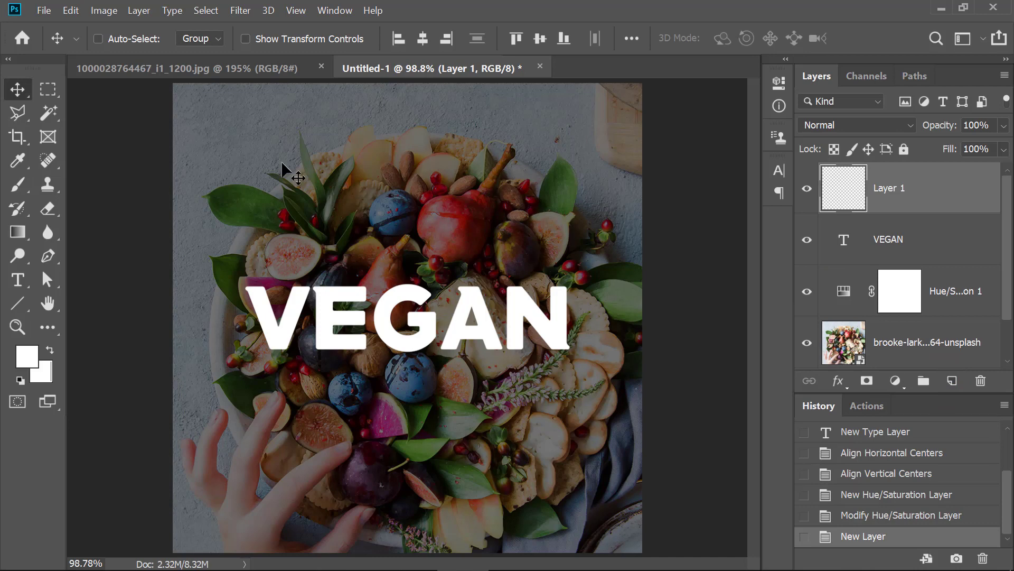
click(74, 11)
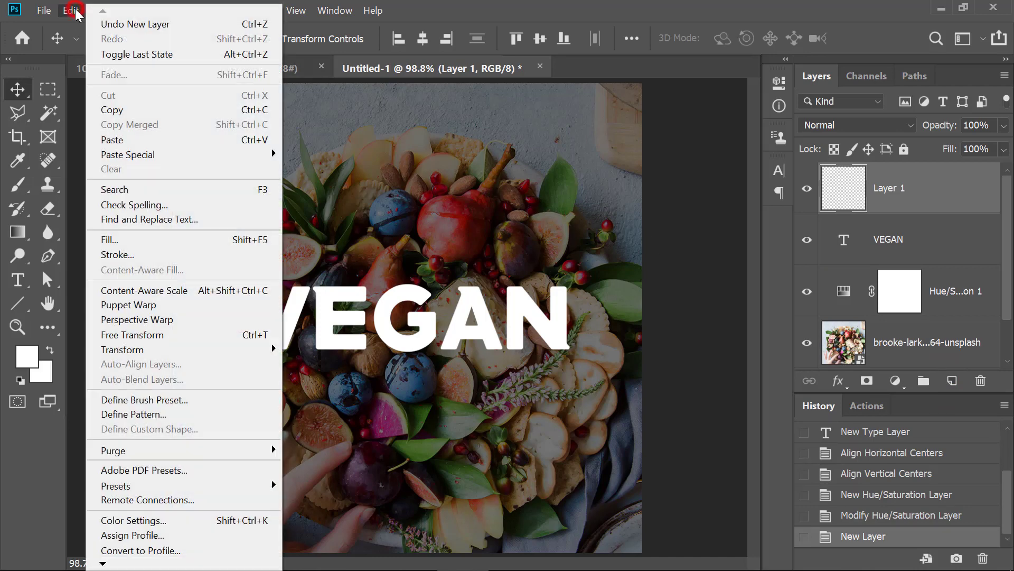
click(194, 243)
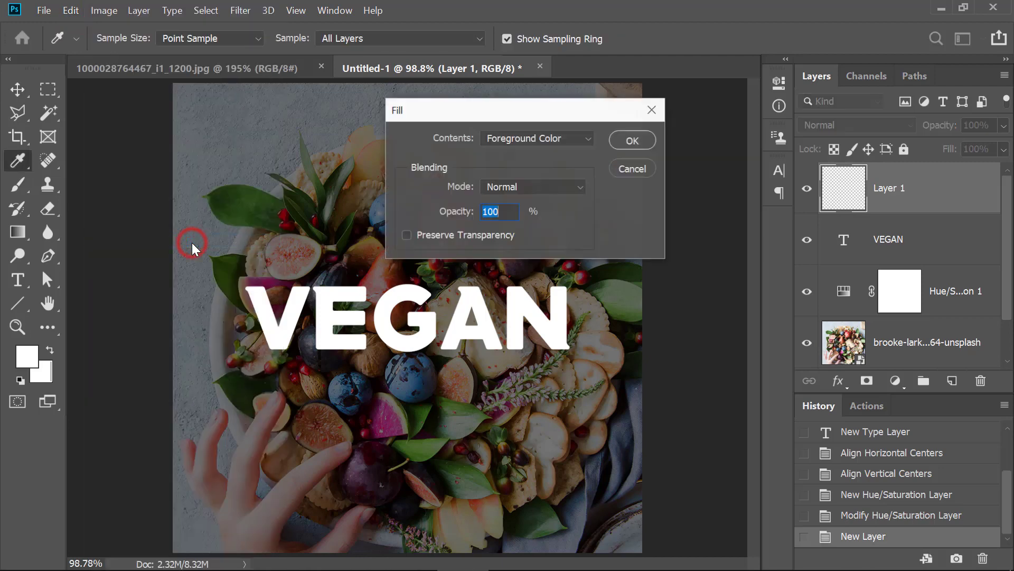
click(556, 137)
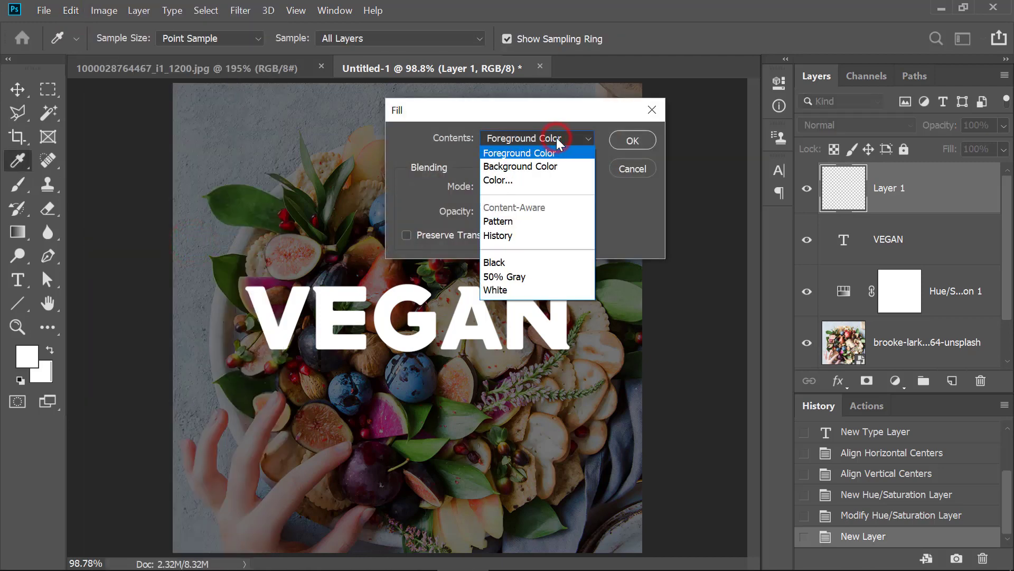
click(543, 221)
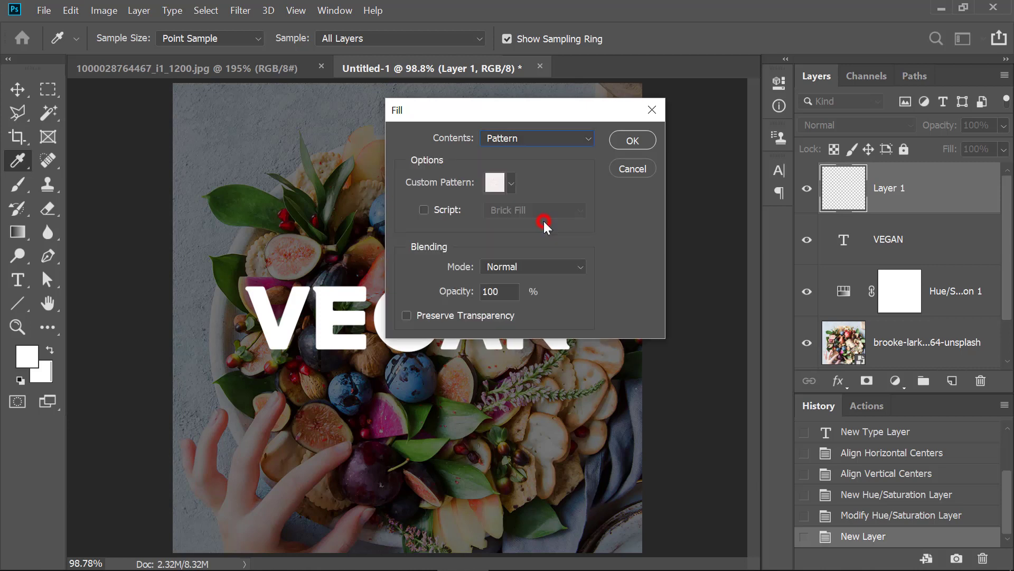
Show the custom patterns as a large list and replace them with the Color Paper set
click(502, 183)
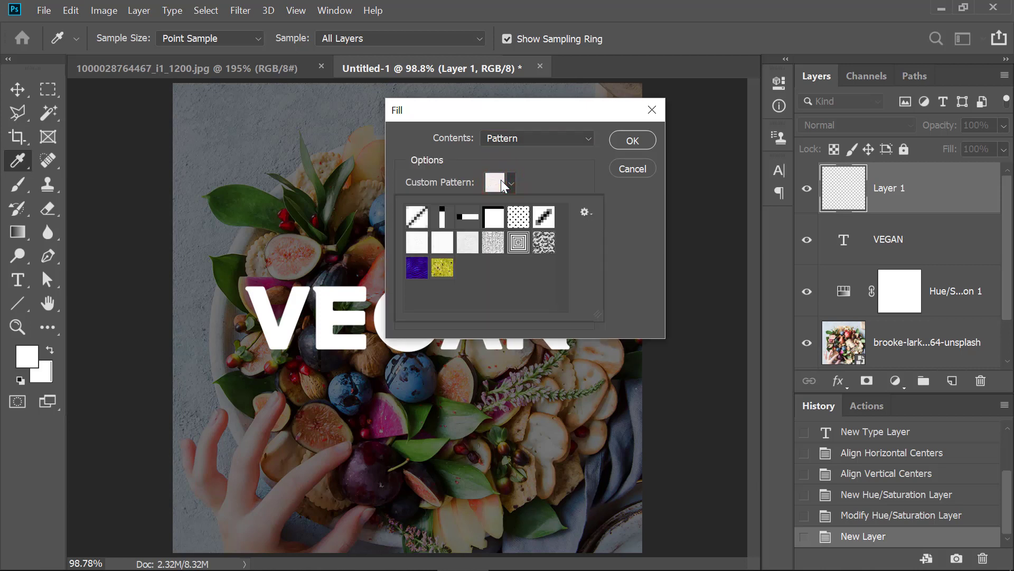
click(585, 212)
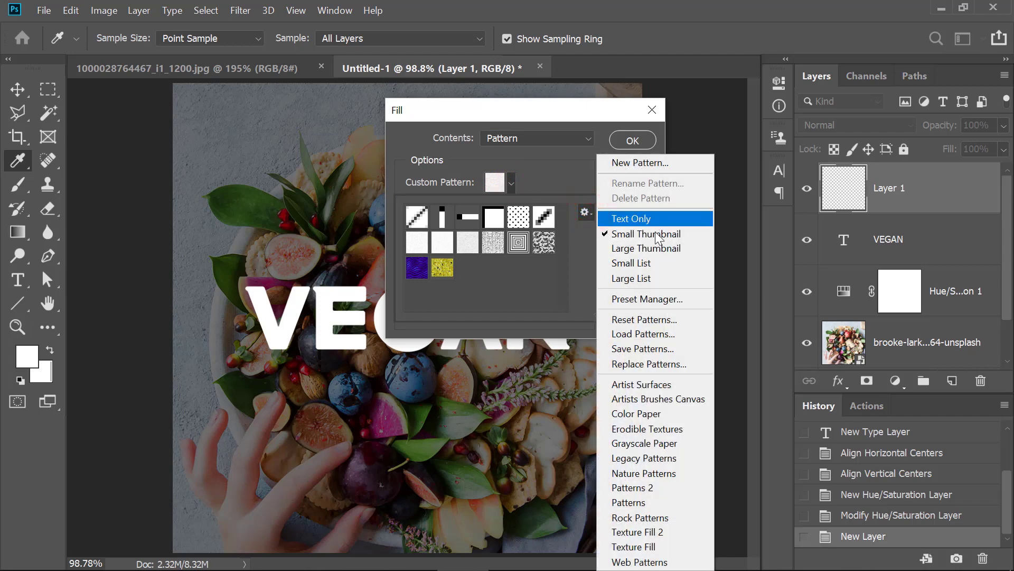
click(673, 278)
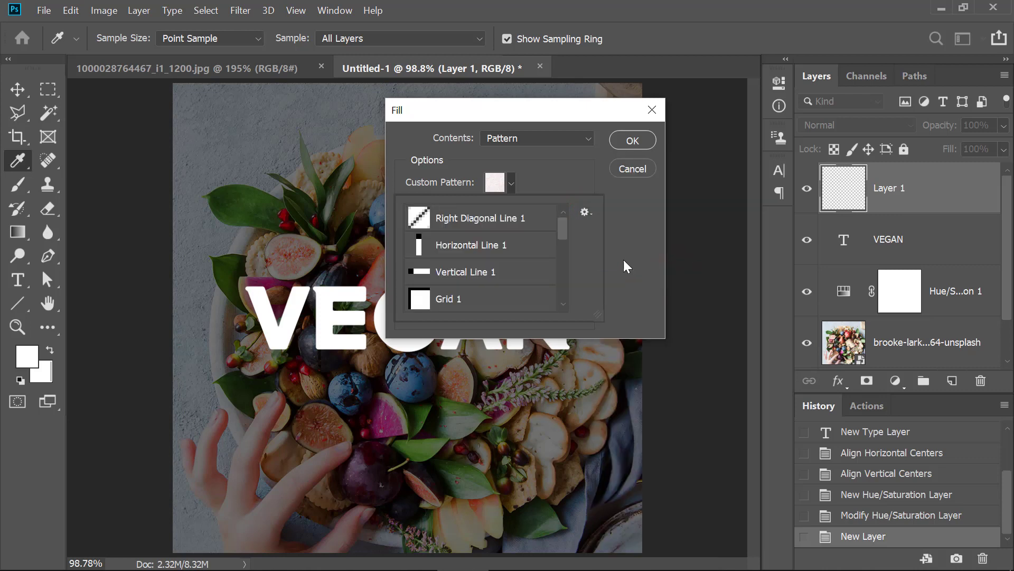
mouse_move(560, 230)
mouse_down()
mouse_move(572, 286)
mouse_move(565, 230)
mouse_up()
click(585, 212)
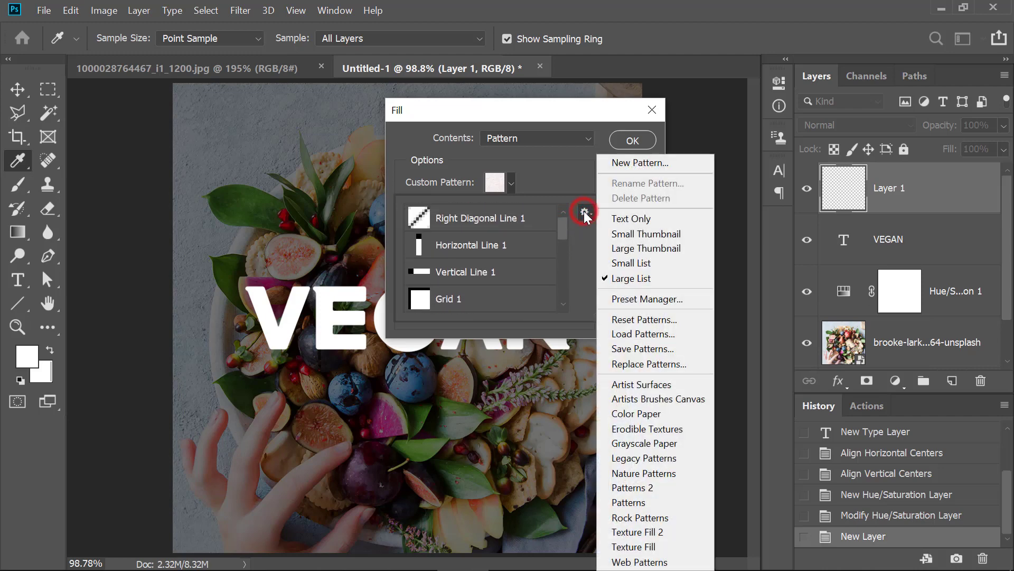
click(694, 413)
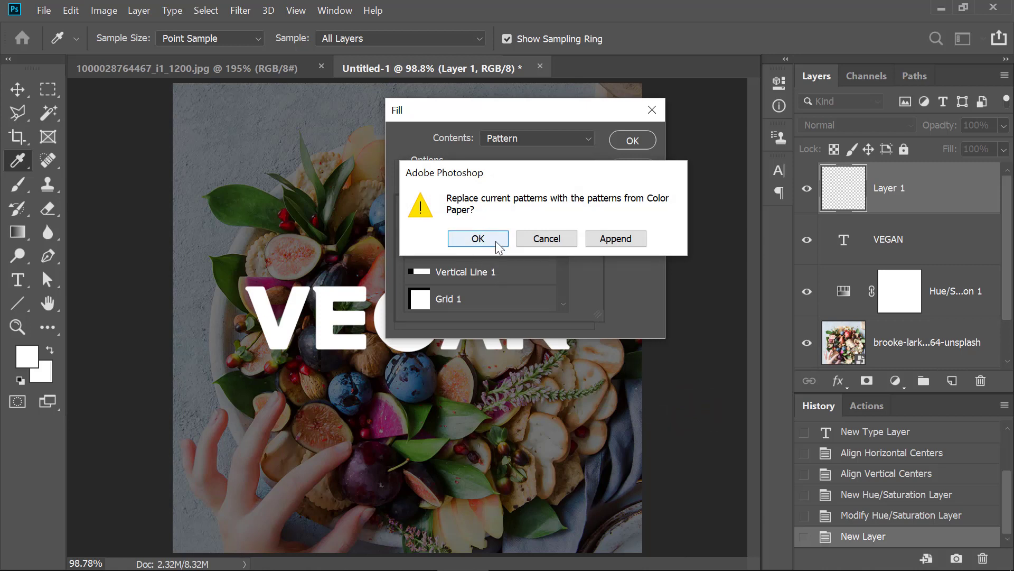
click(478, 238)
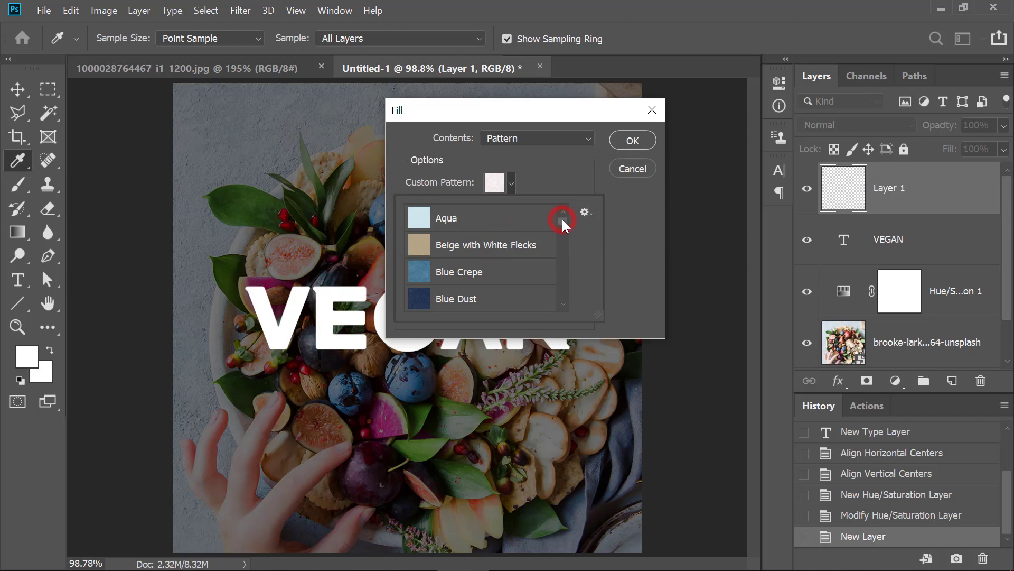
Fill the new layer with the White Textured pattern in Normal mode at 100% opacity
drag(562, 220, 568, 290)
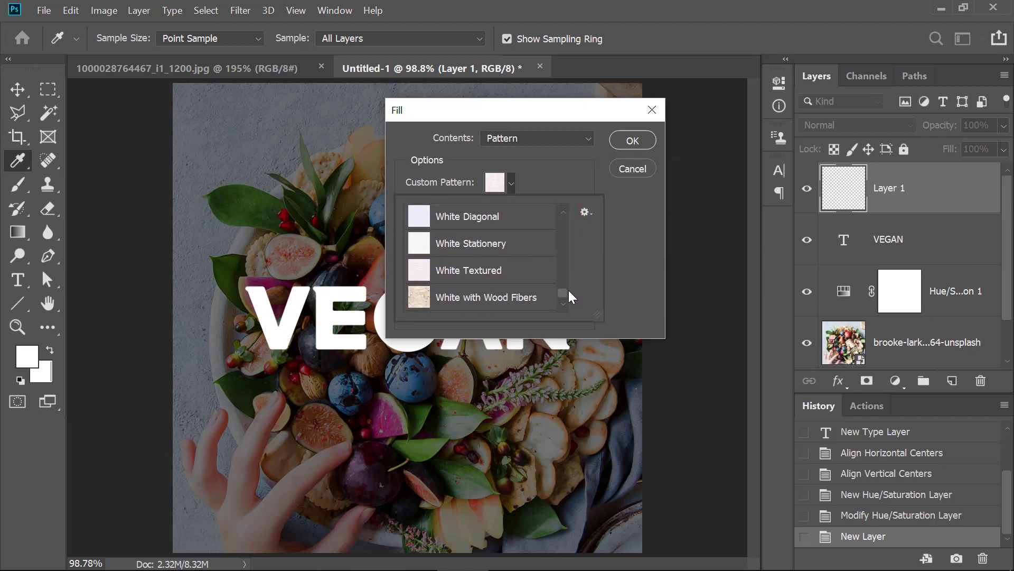
click(518, 269)
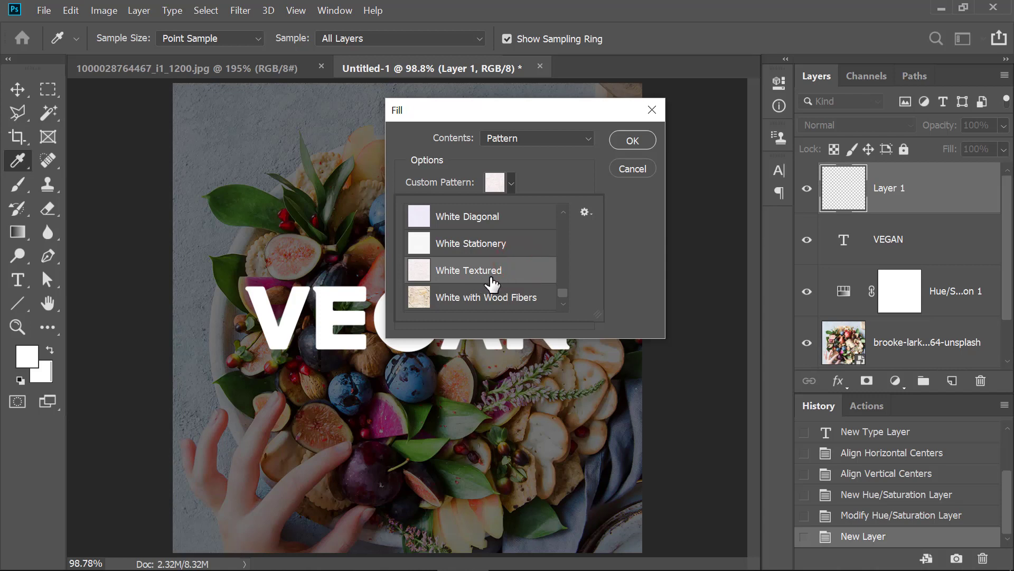
double_click(512, 270)
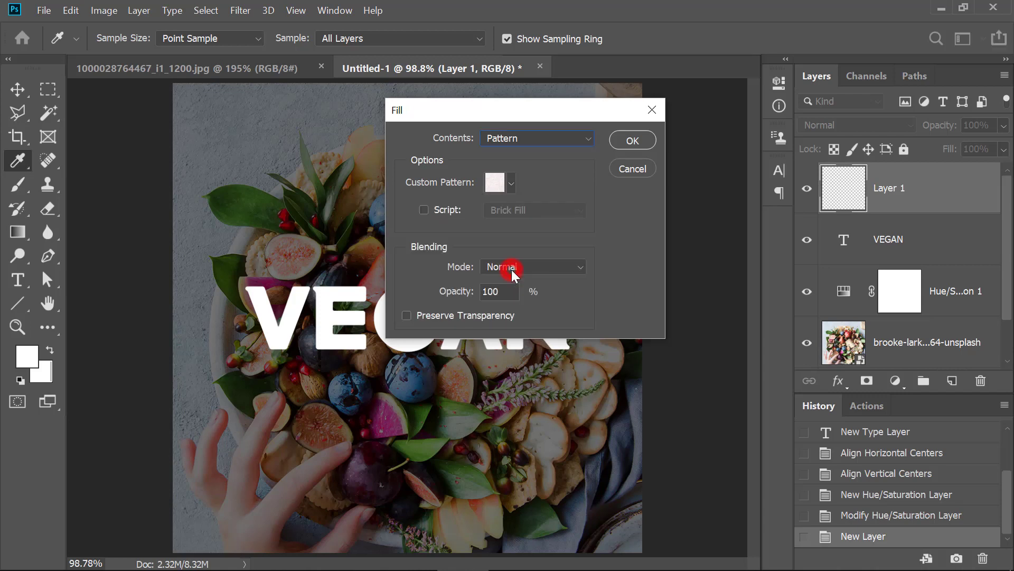
click(632, 141)
key(v)
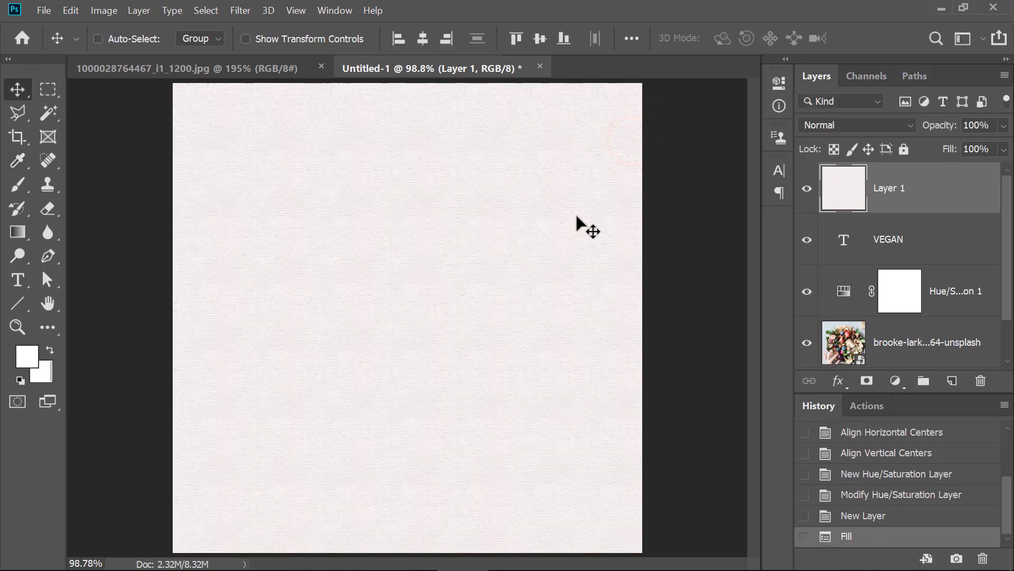
Inspect the paper texture up close and desaturate its layer
drag(305, 270, 455, 346)
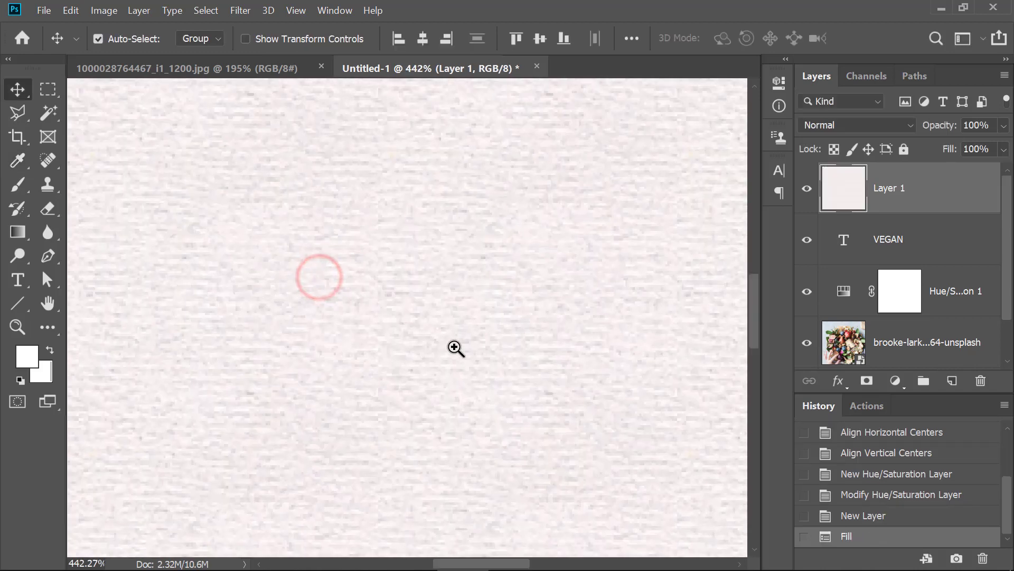
drag(558, 367, 419, 292)
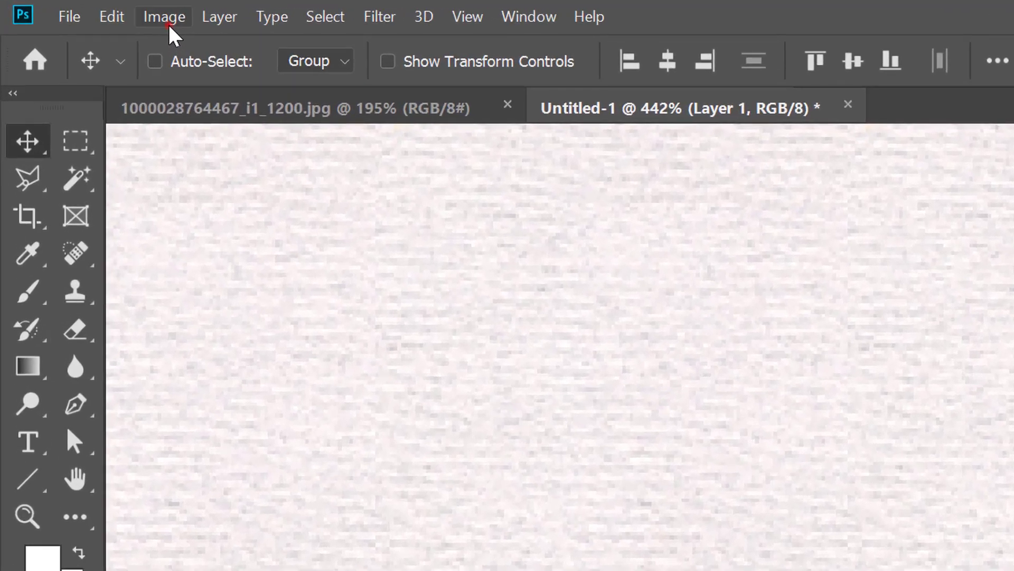
click(105, 11)
mouse_move(296, 74)
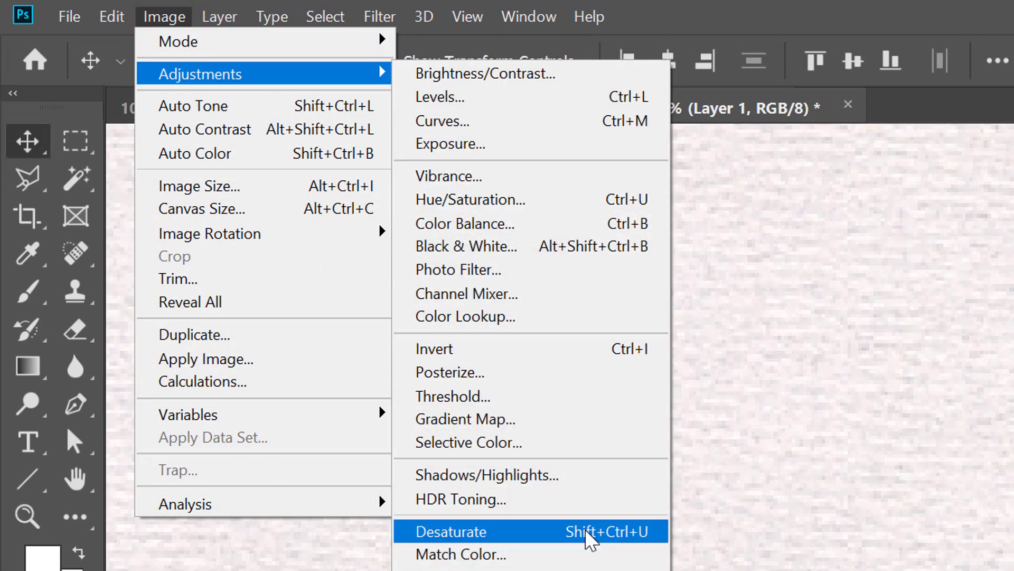
click(553, 532)
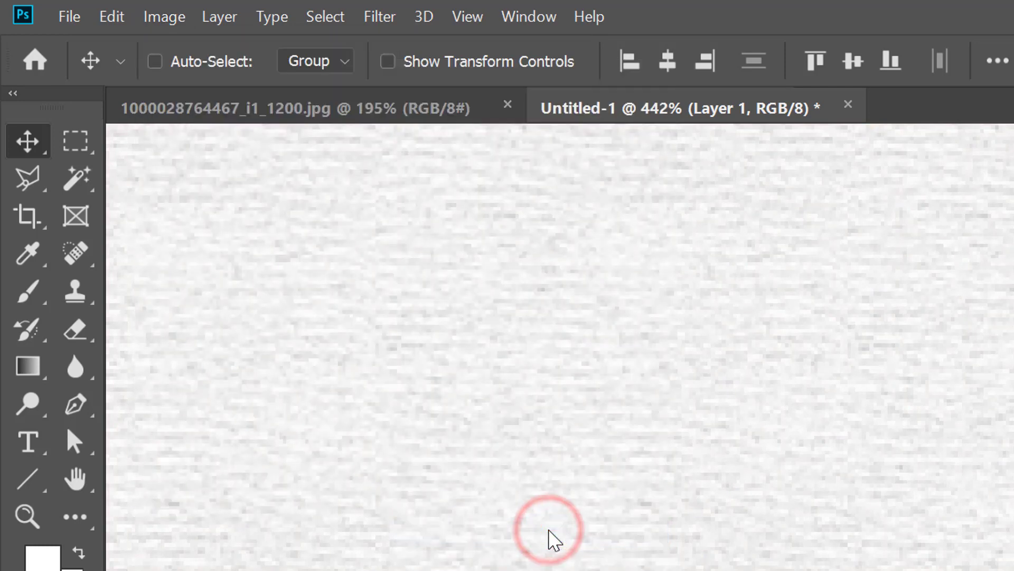
Open Levels for the texture layer and set the input levels to 222 for shadows, 3.39 for midtones and 245 for highlights
click(159, 17)
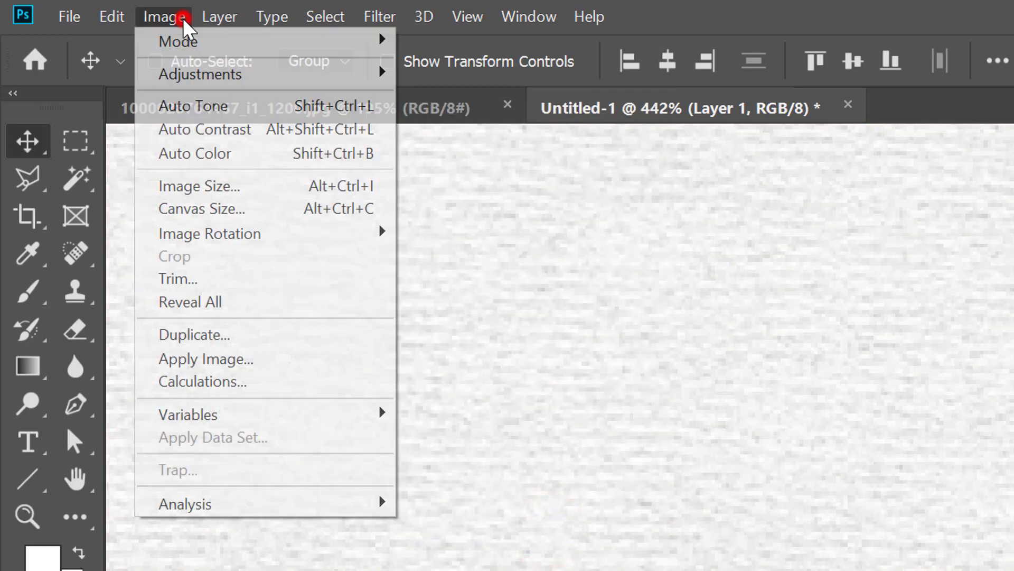
click(263, 73)
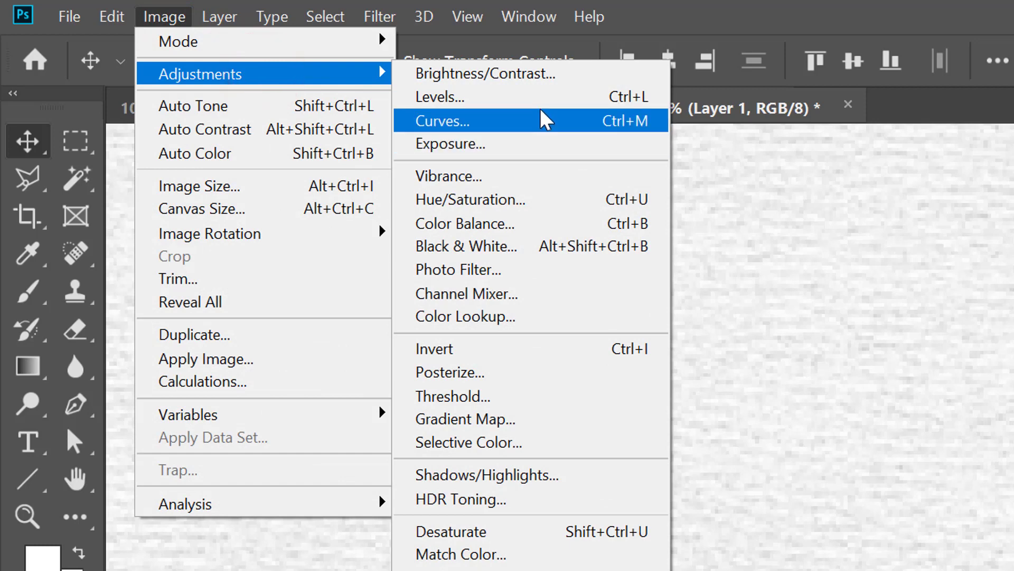
click(539, 96)
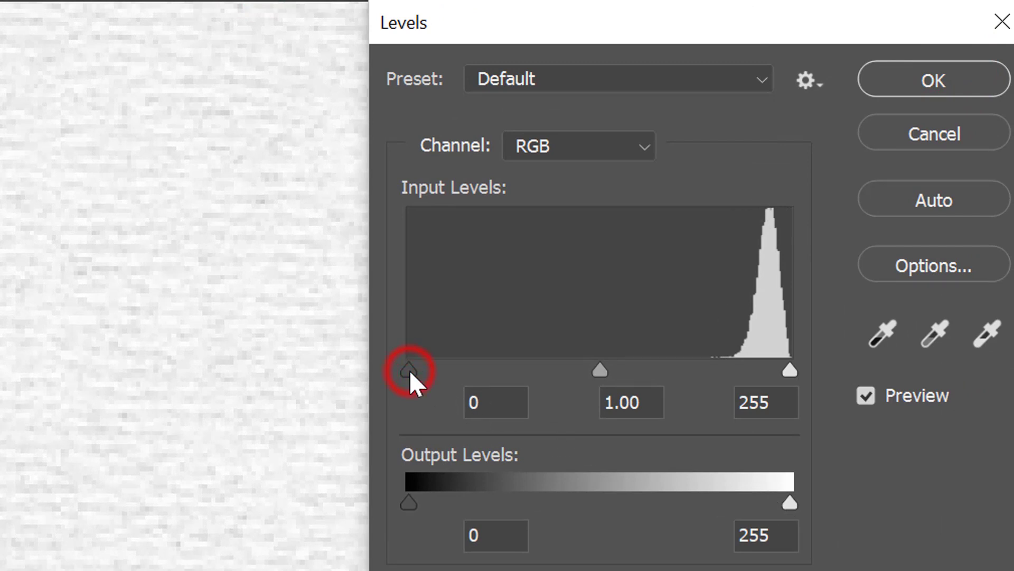
drag(410, 370, 736, 379)
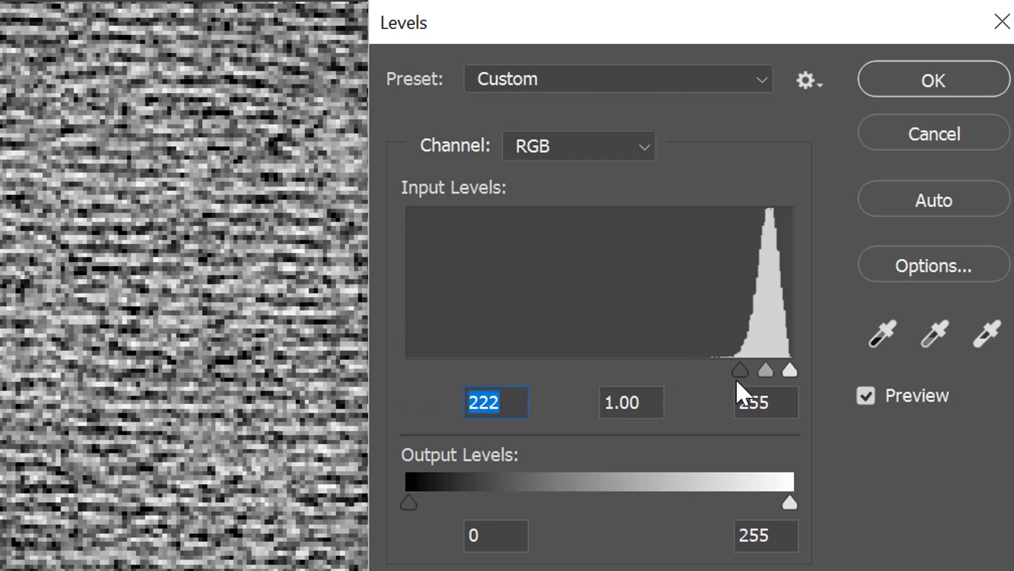
click(795, 370)
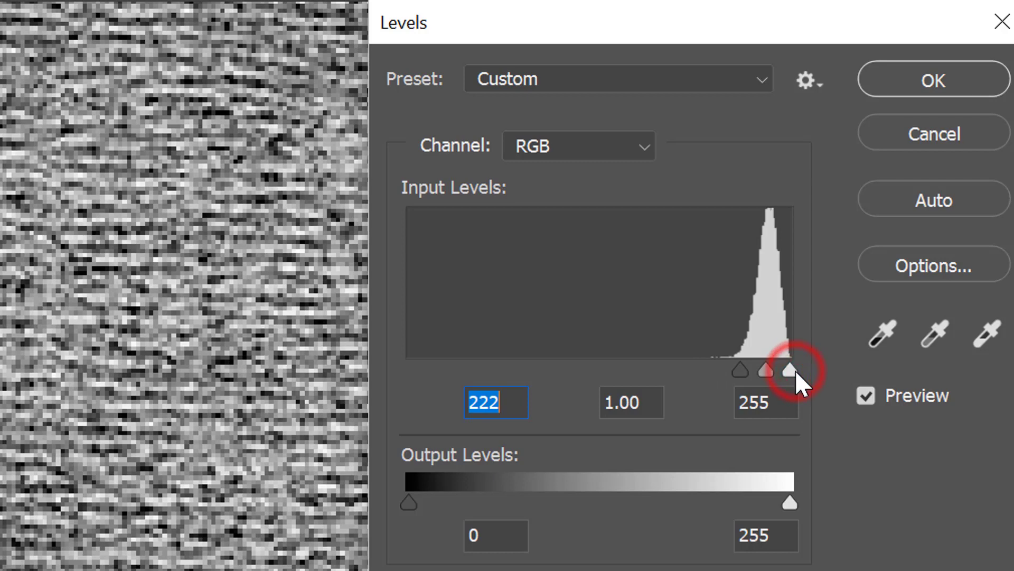
drag(794, 370, 745, 369)
Set the texture's Levels input values to 224 for shadows and 4.45 for midtones, and apply the adjustment
drag(516, 397, 344, 410)
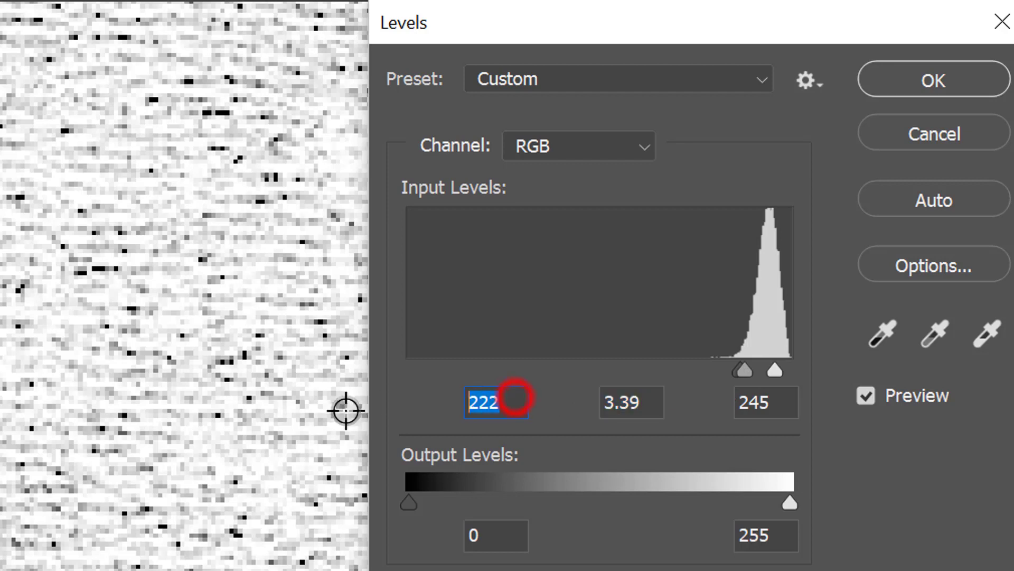
text(2245)
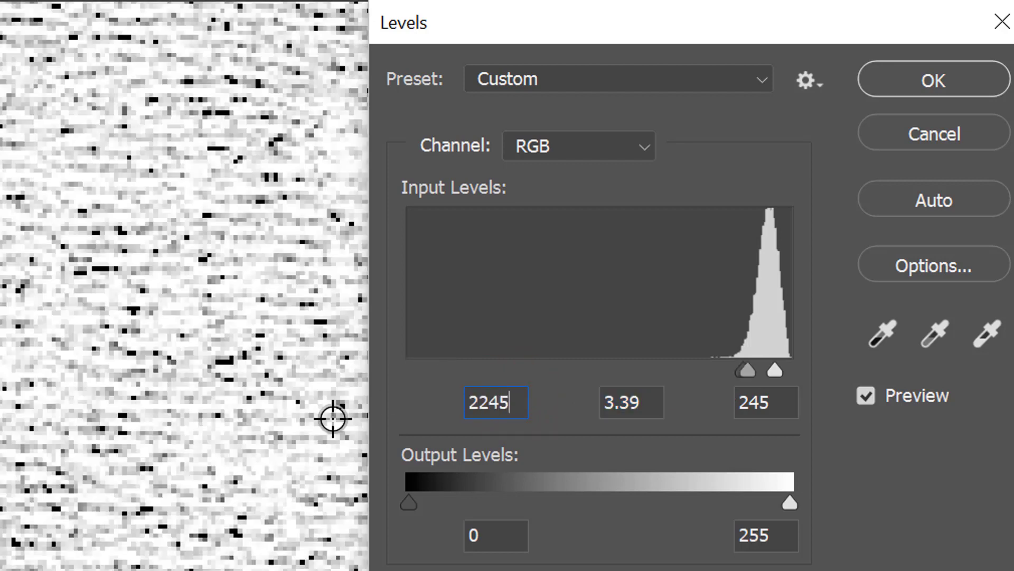
key(Return)
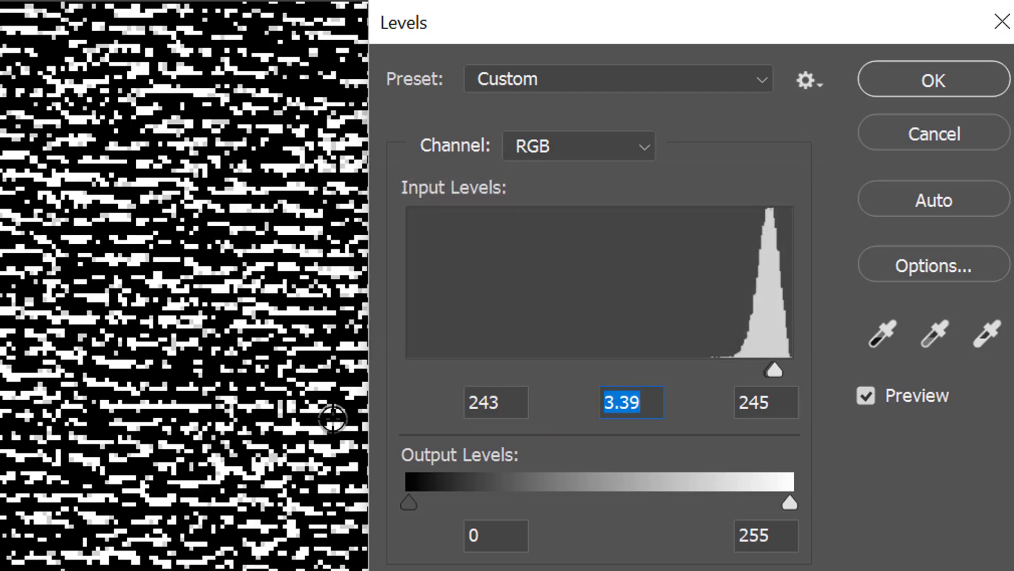
text(224)
key(Tab)
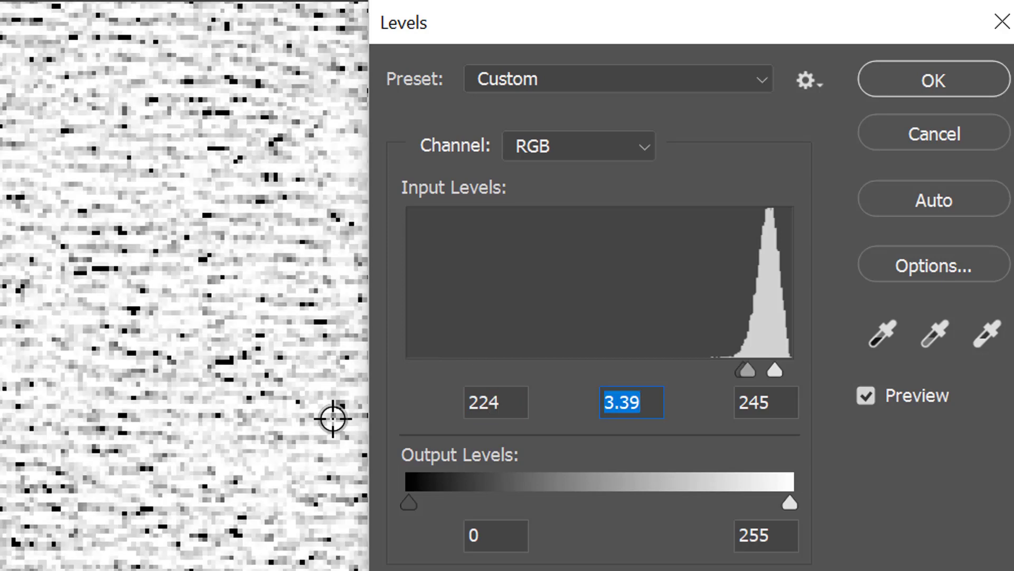
text(45)
key(BackSpace)
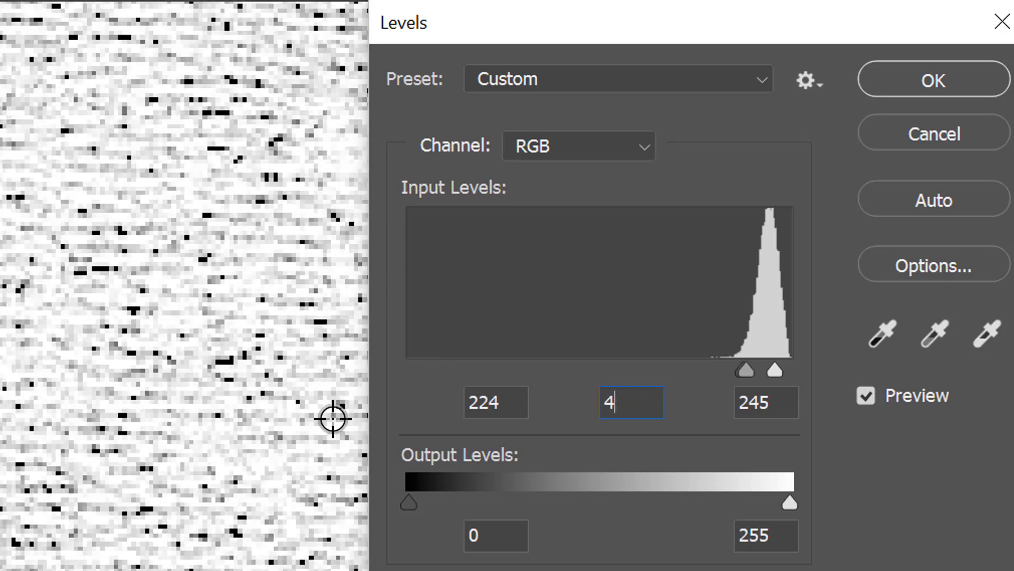
text(.45)
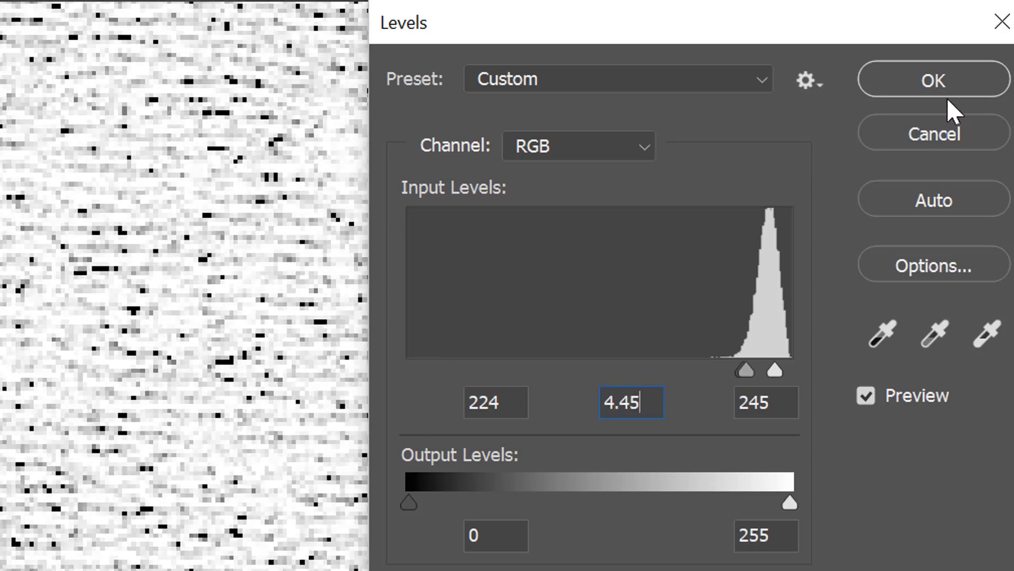
click(936, 83)
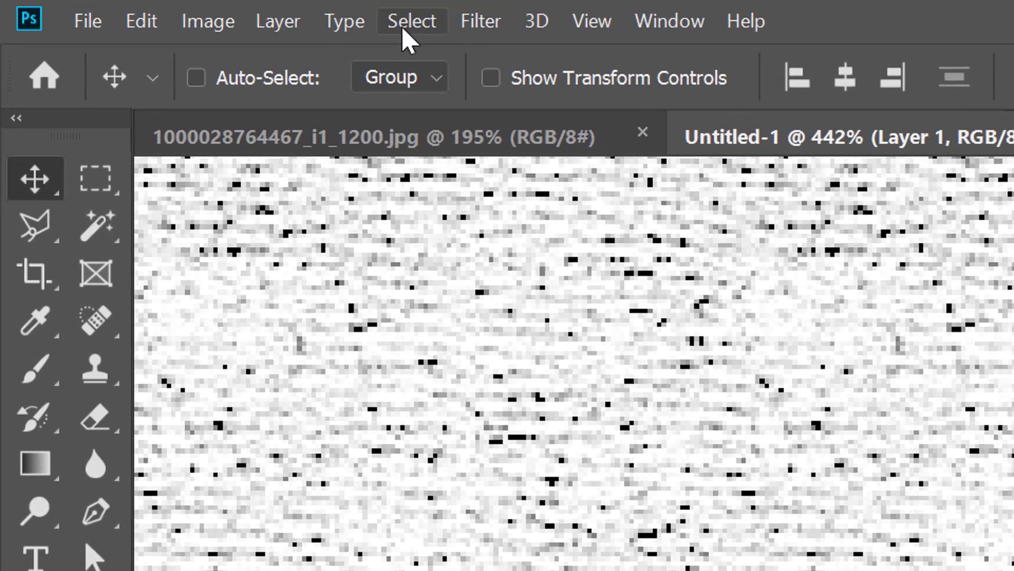
Select the whole canvas, copy the high-contrast texture from Layer 1, and clear the selection
click(205, 11)
click(421, 55)
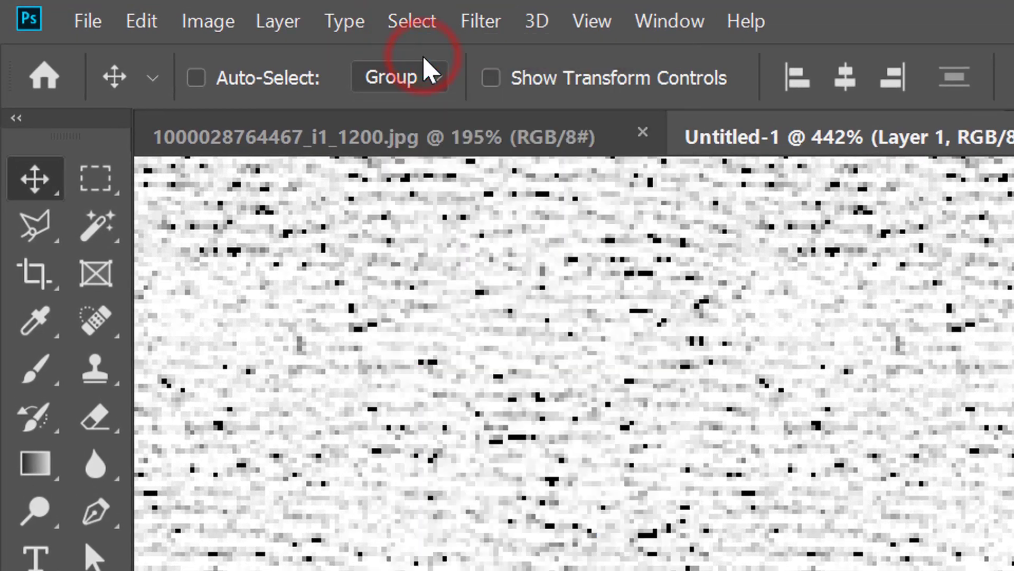
key(ctrl+0)
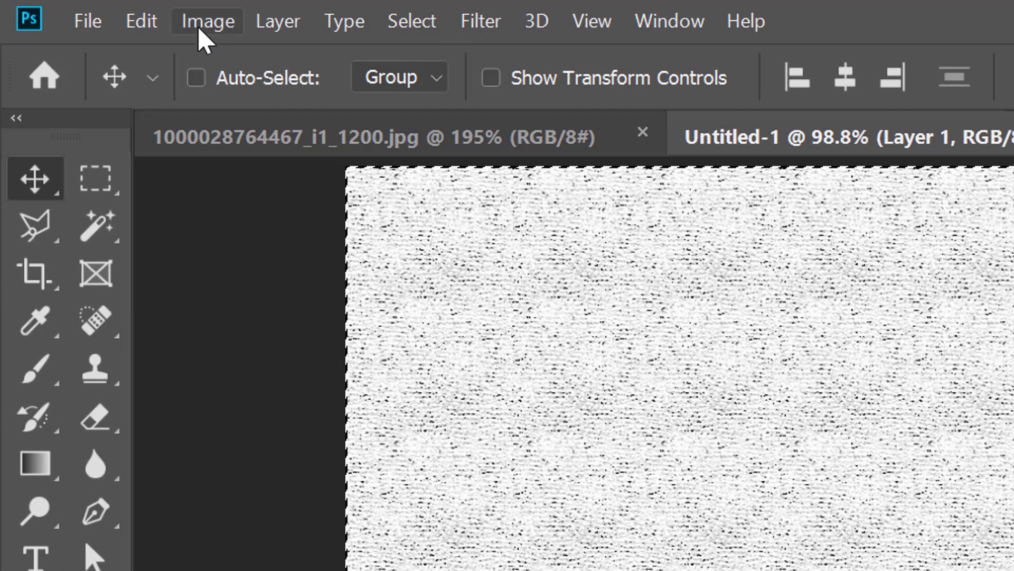
click(142, 21)
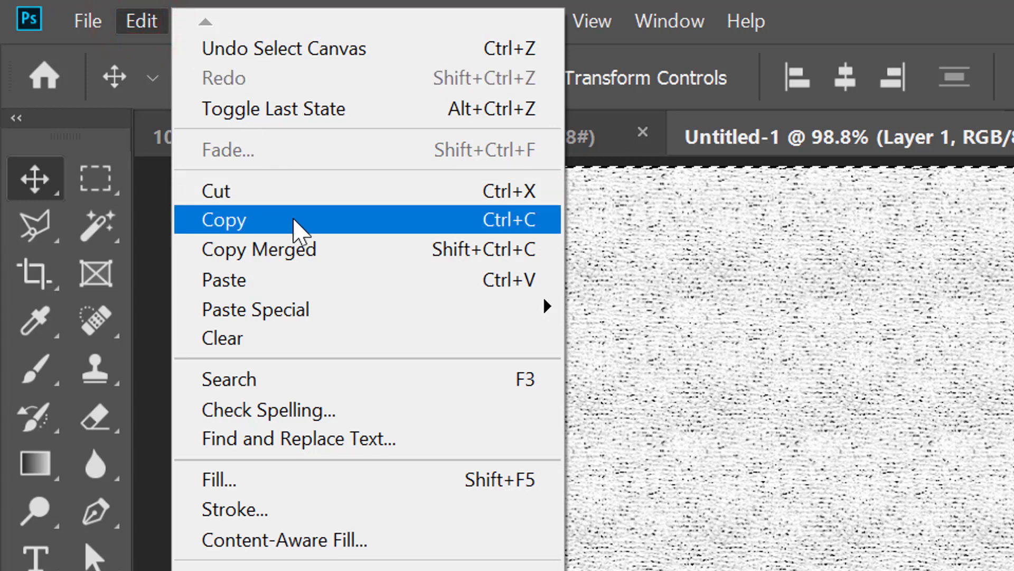
click(293, 218)
click(420, 24)
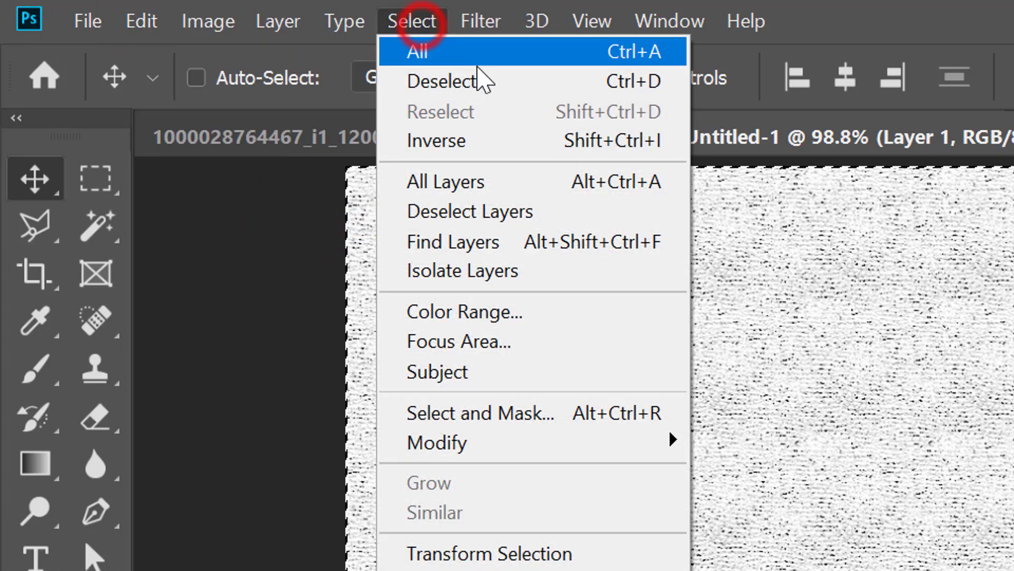
click(516, 93)
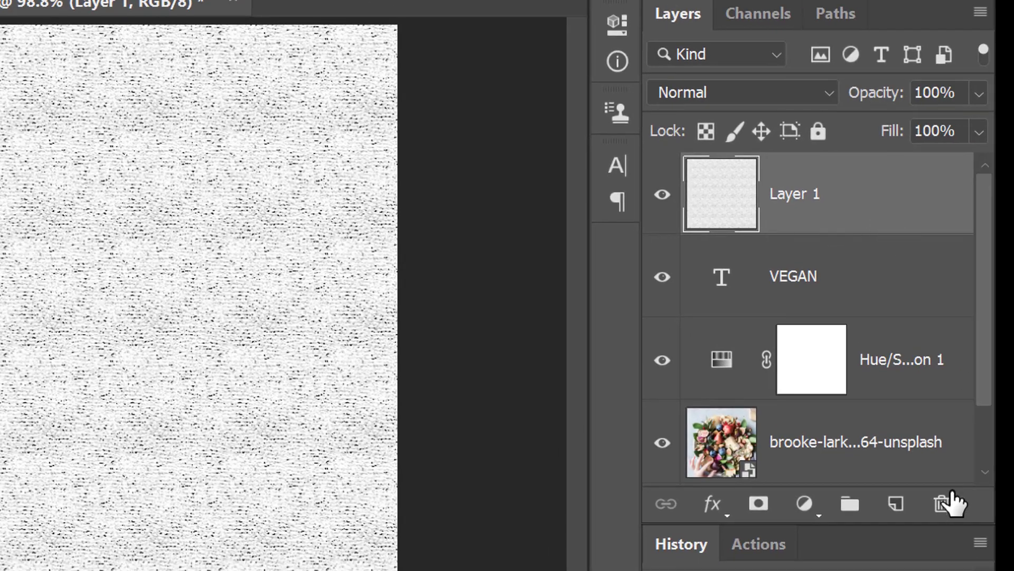
Delete the texture layer and add a layer mask to the VEGAN text layer
click(944, 505)
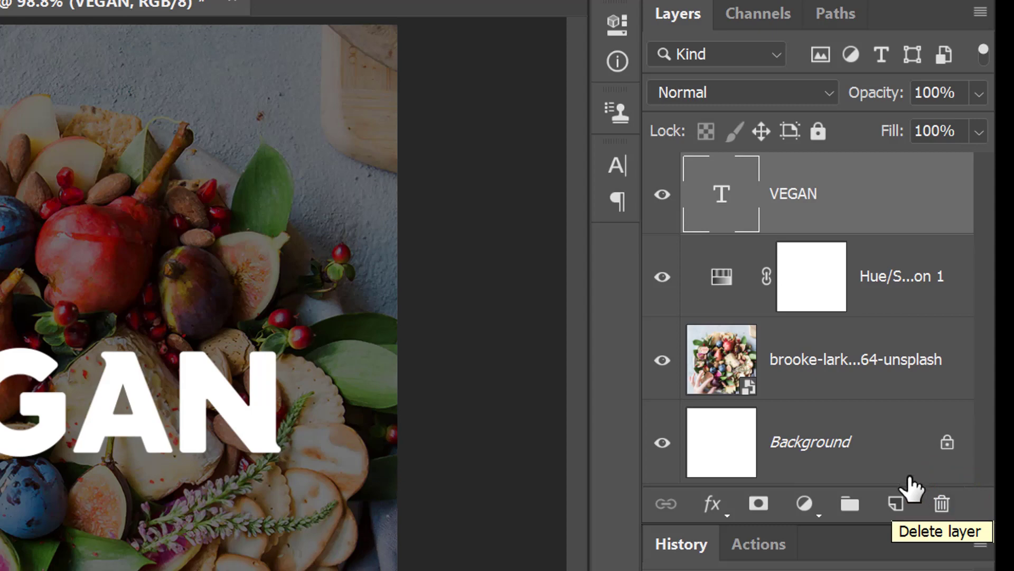
click(755, 515)
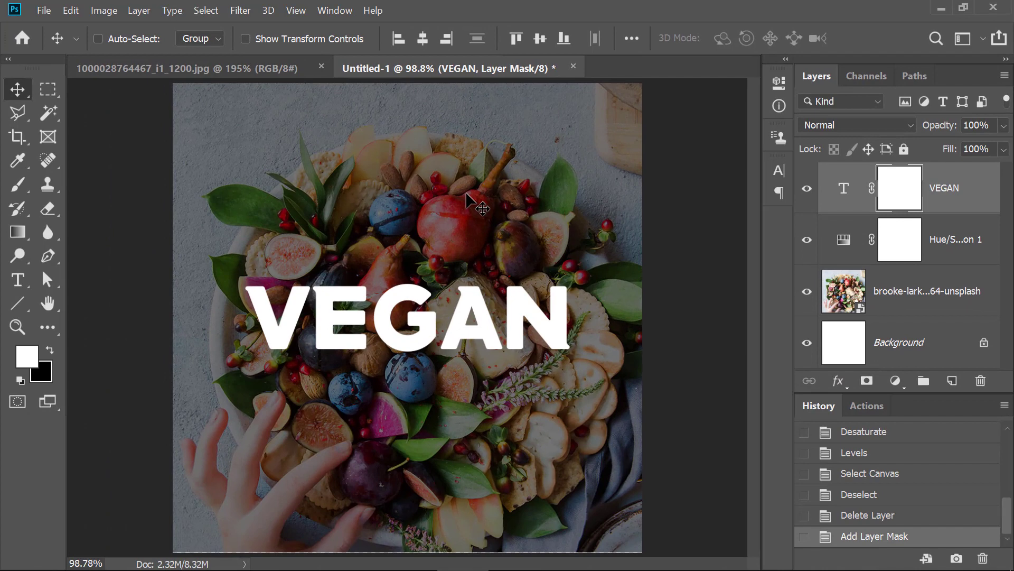
click(69, 11)
click(157, 140)
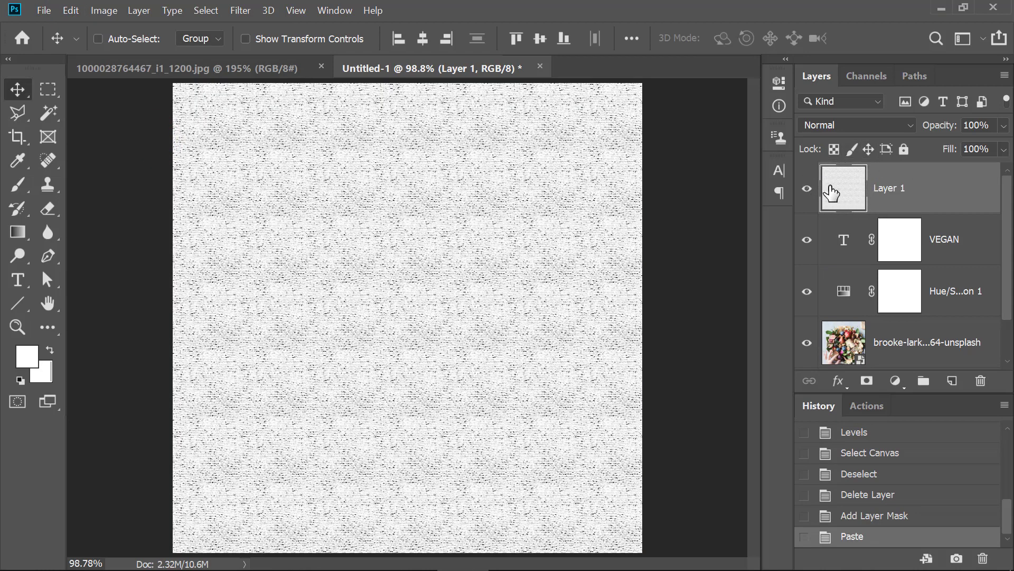
key(ctrl+z)
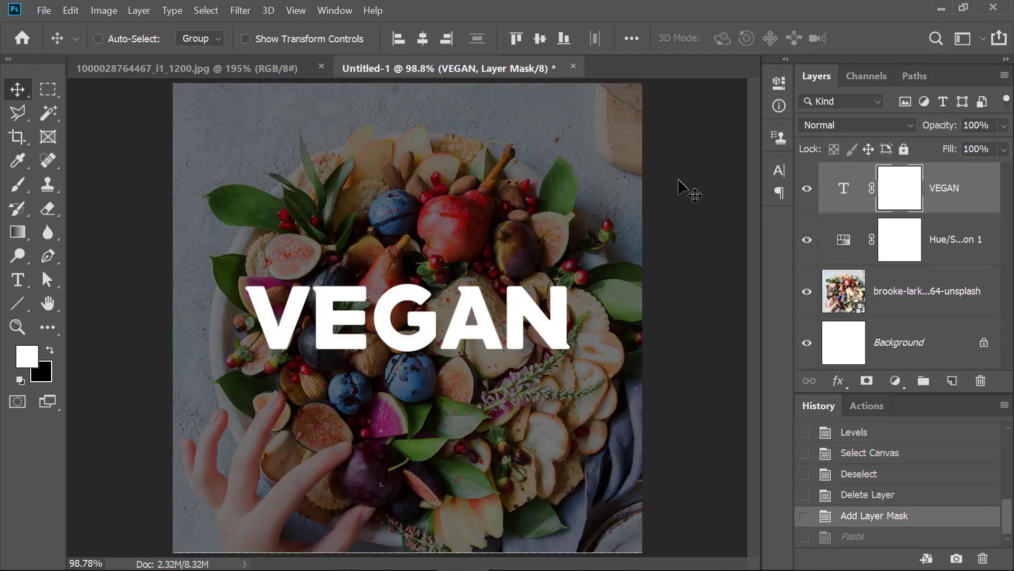
Display the VEGAN layer mask on its own, paste the copied texture into it, and clear the selection
click(900, 198)
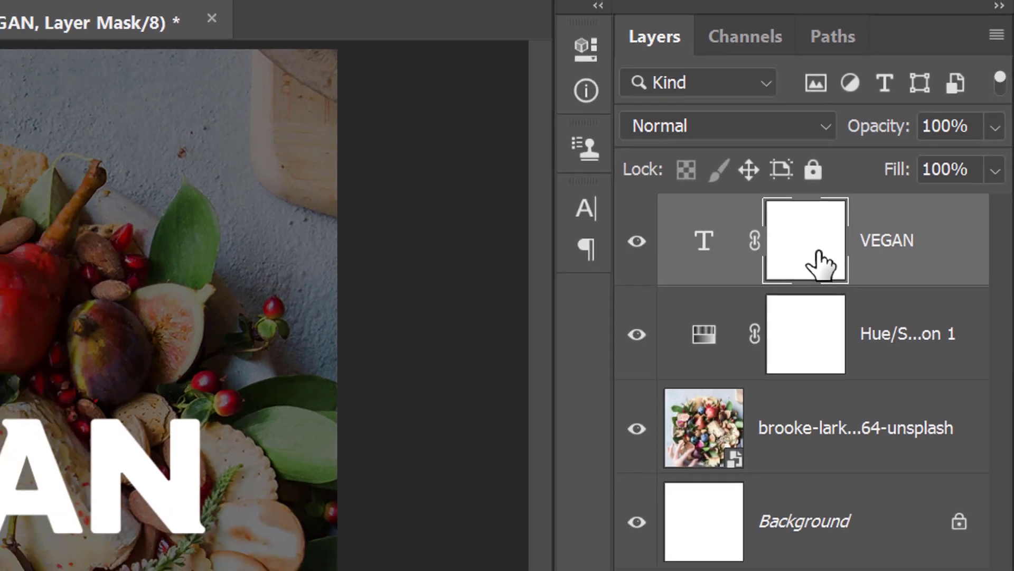
alt+click(800, 264)
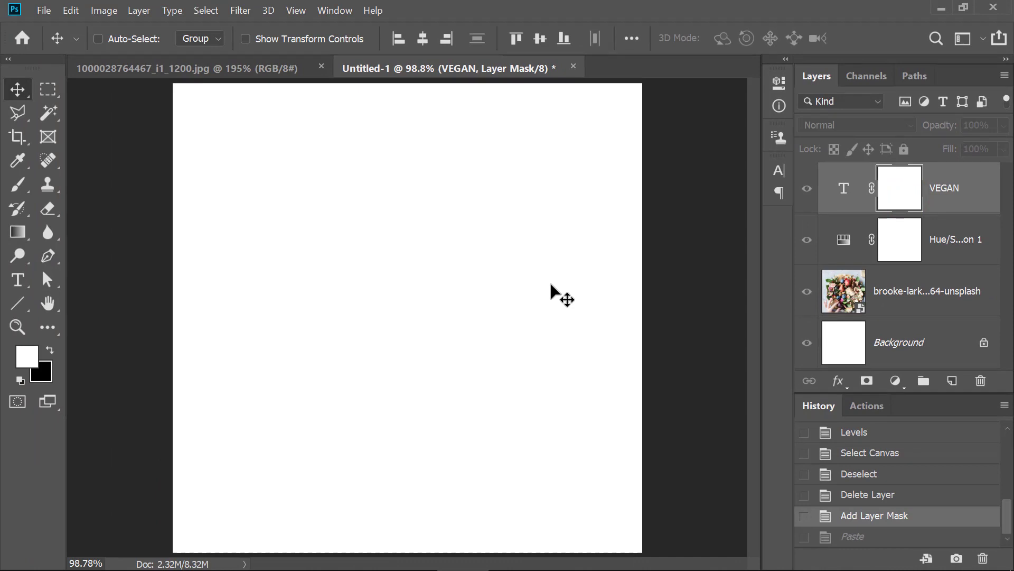
click(71, 11)
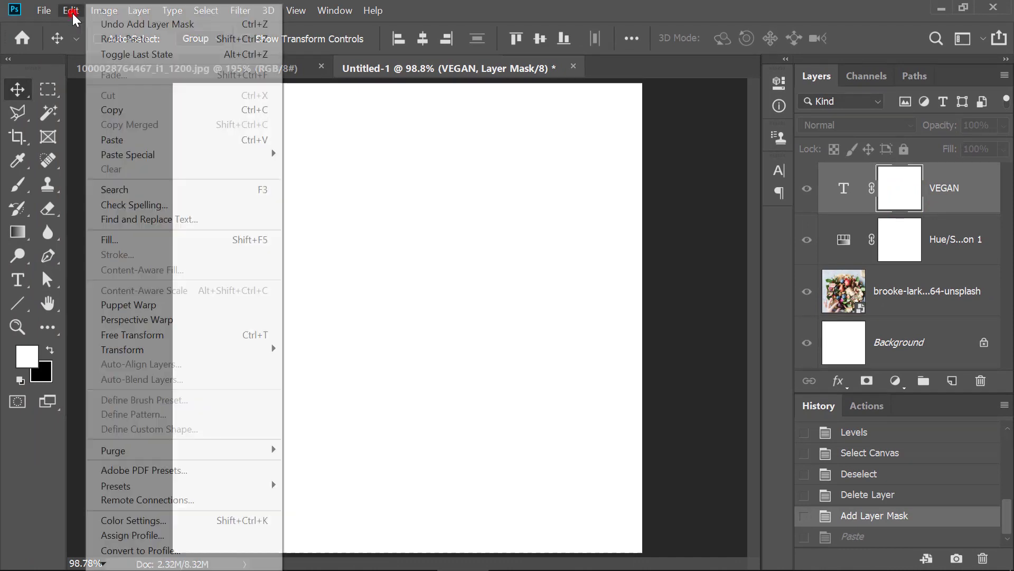
click(186, 138)
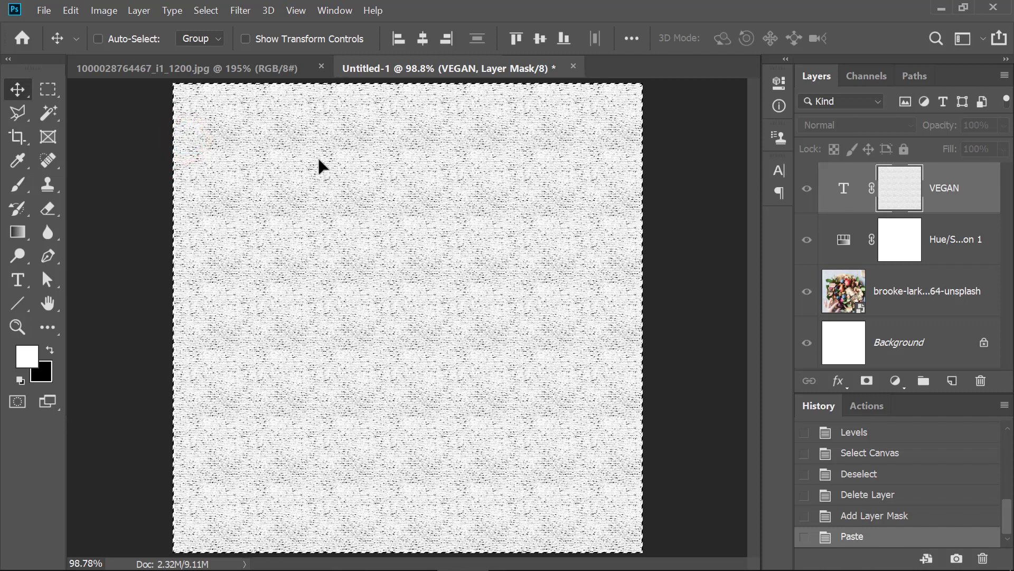
drag(342, 213, 437, 275)
drag(519, 382, 442, 301)
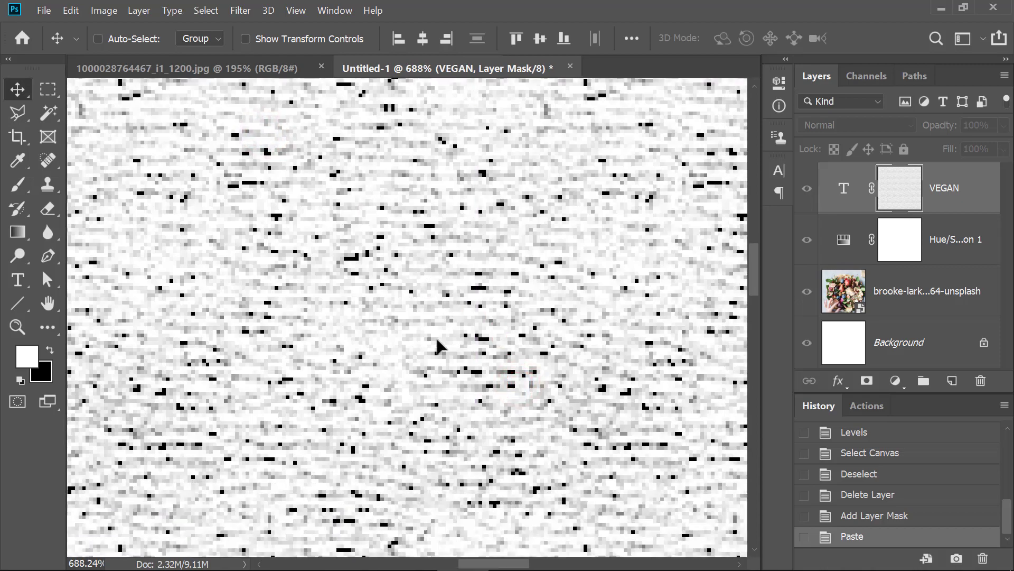
key(ctrl+0)
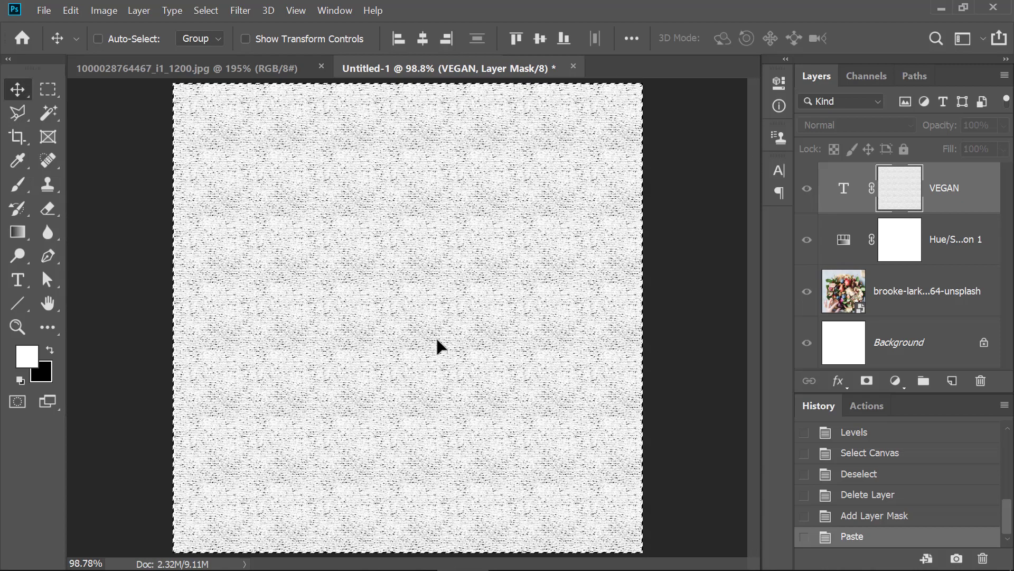
click(206, 11)
click(259, 44)
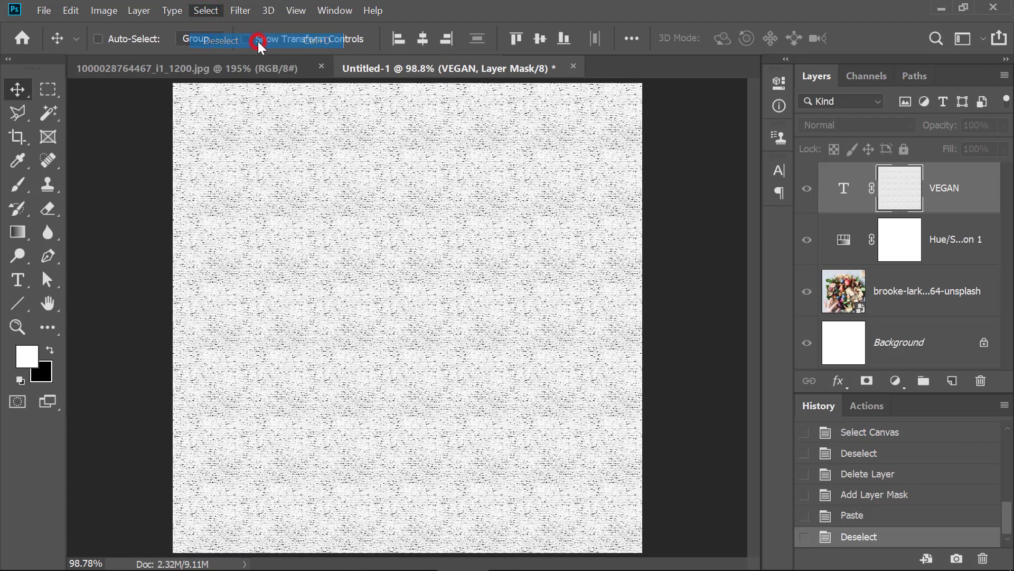
Leave the mask view and examine the texture on the VEGAN lettering up close
click(844, 192)
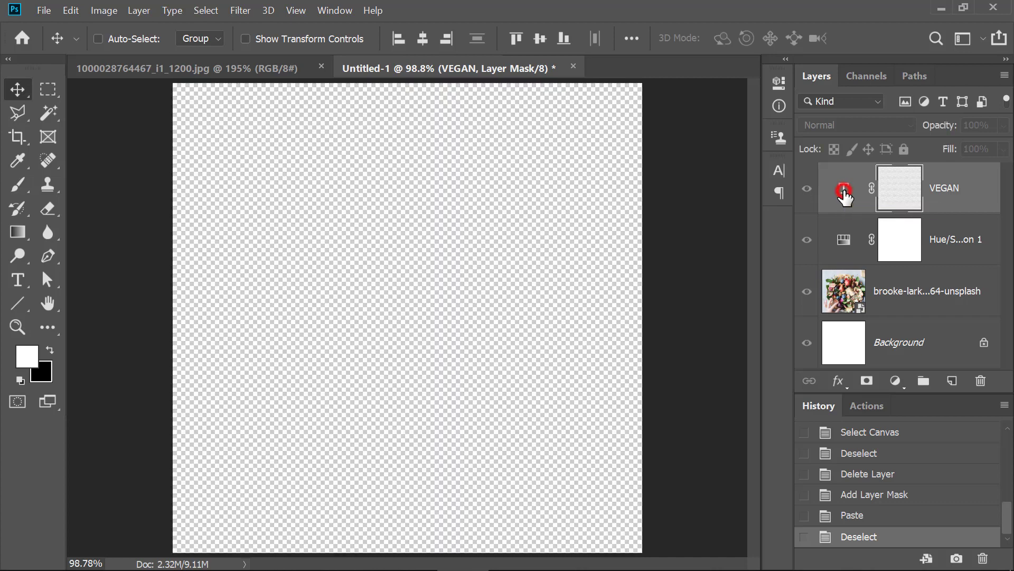
drag(291, 255, 562, 370)
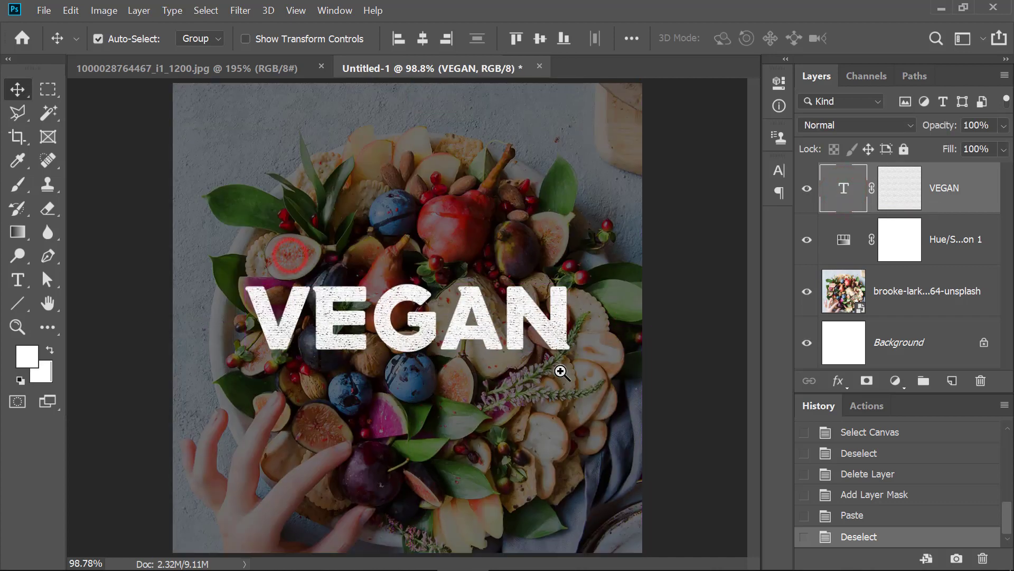
drag(529, 410, 465, 345)
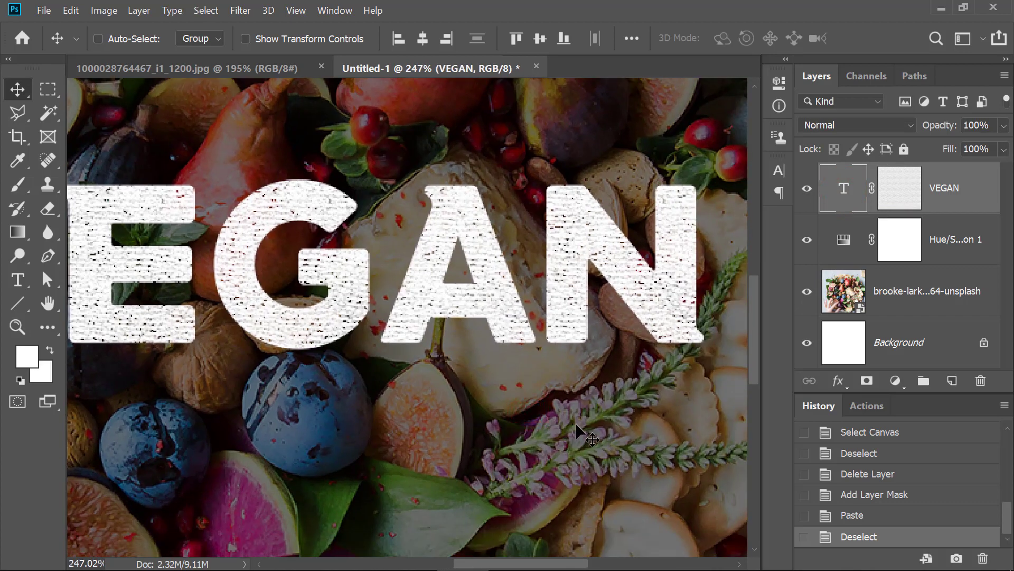
drag(320, 409, 349, 362)
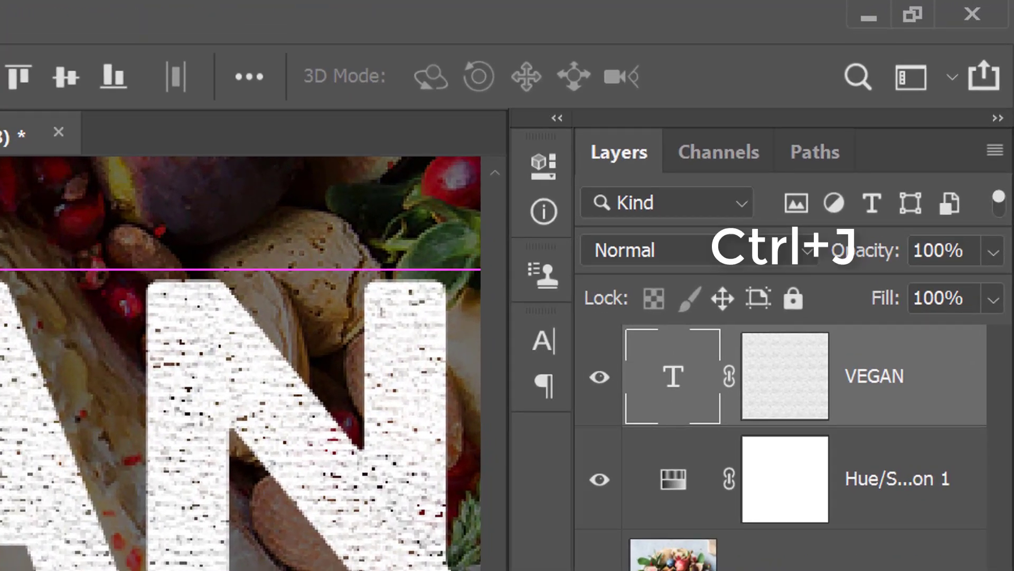
Duplicate the textured VEGAN layer and fill the copy's layer mask with white
key(ctrl+j)
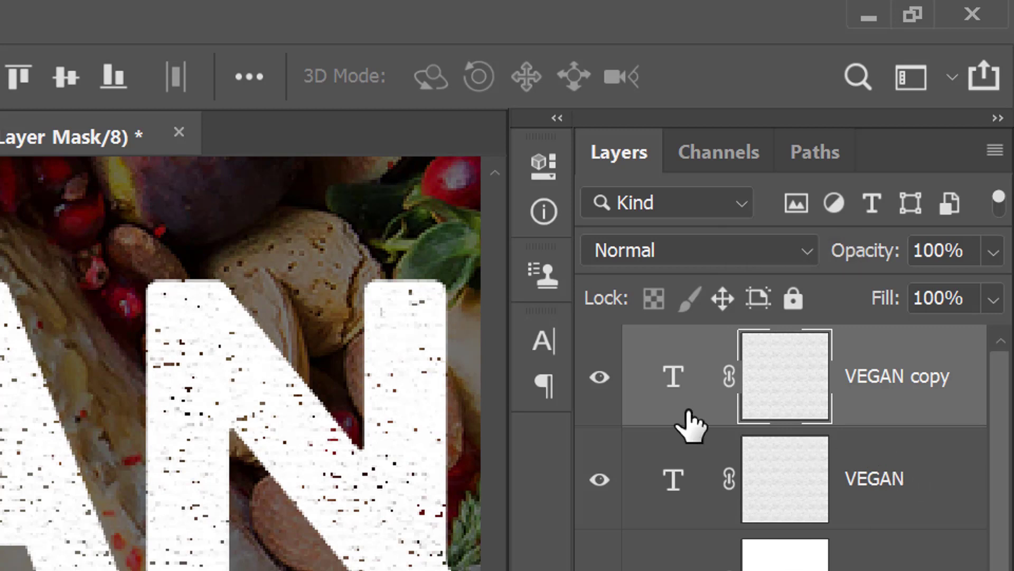
click(785, 390)
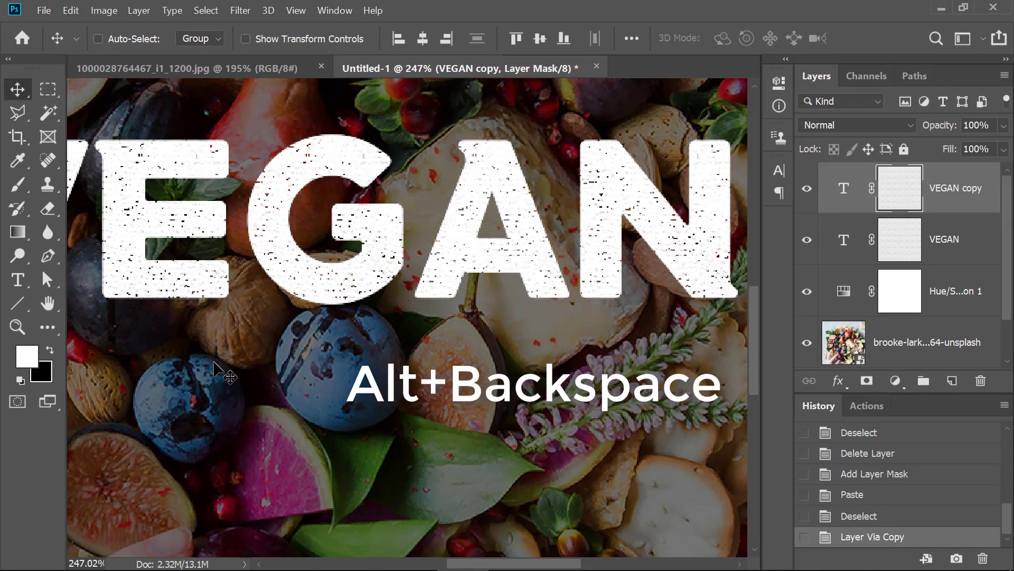
key(alt+BackSpace)
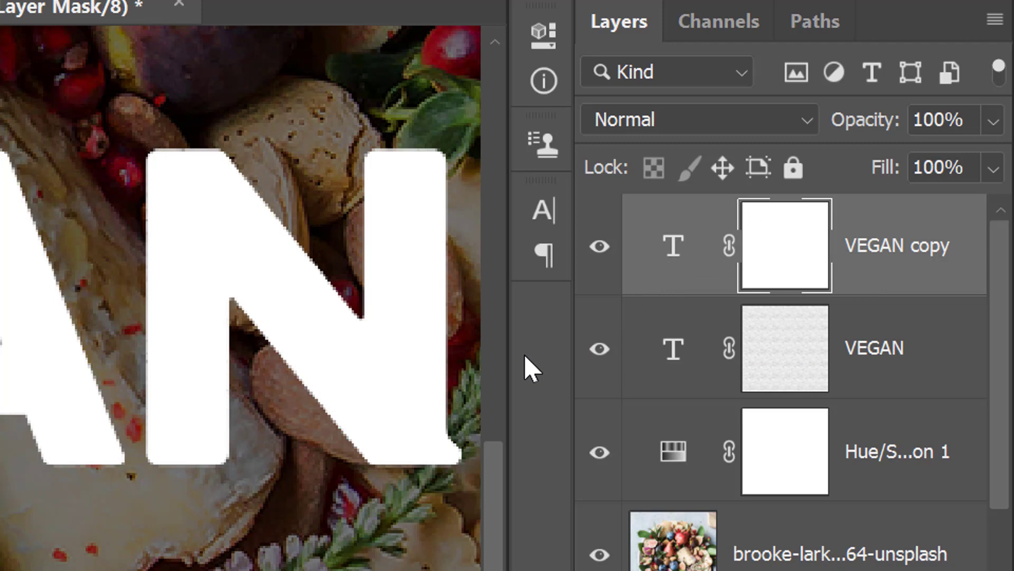
click(600, 247)
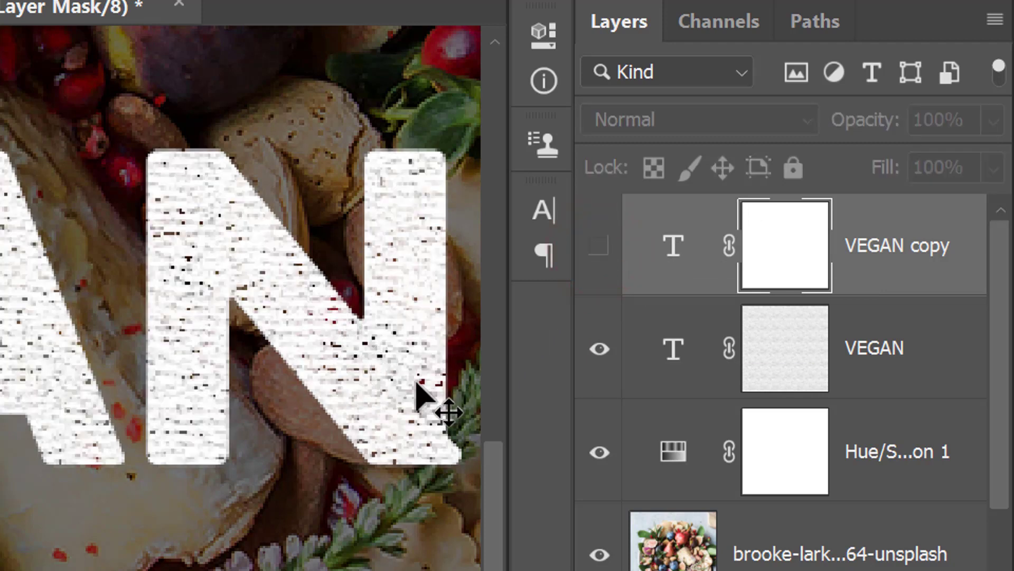
click(599, 246)
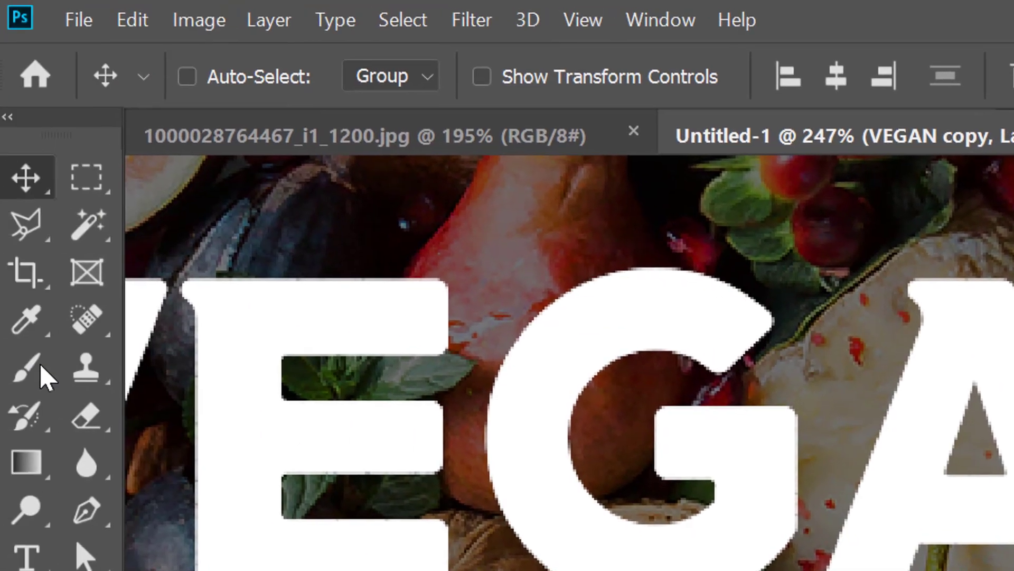
Set up the Brush tool with a 45 px size, 40% hardness, 30% opacity and black as the foreground colour
click(46, 376)
click(264, 368)
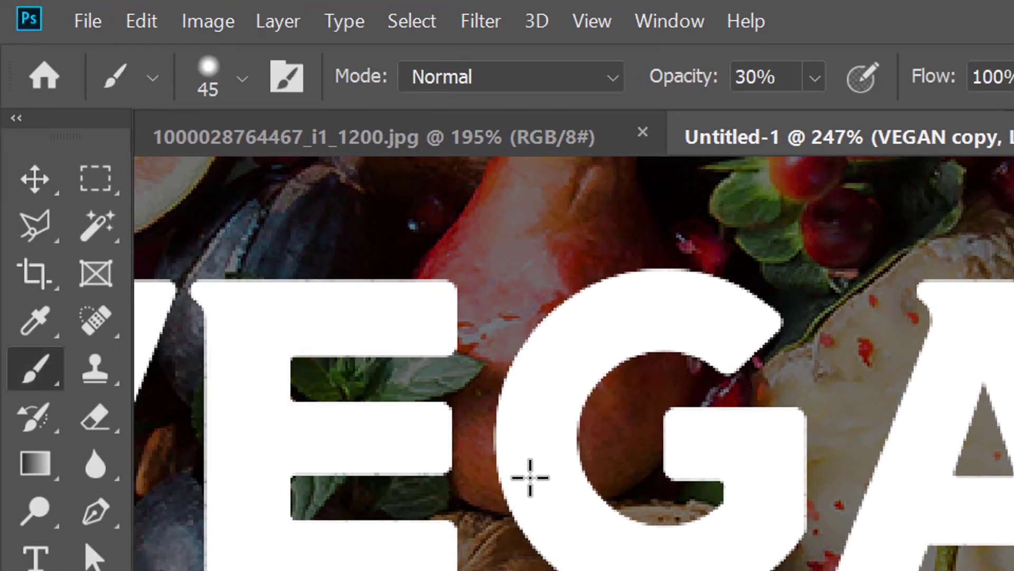
key(ctrl+0)
key(ctrl+space)
mouse_move(477, 550)
mouse_down()
mouse_move(552, 570)
mouse_move(1013, 570)
mouse_up()
drag(937, 348, 916, 277)
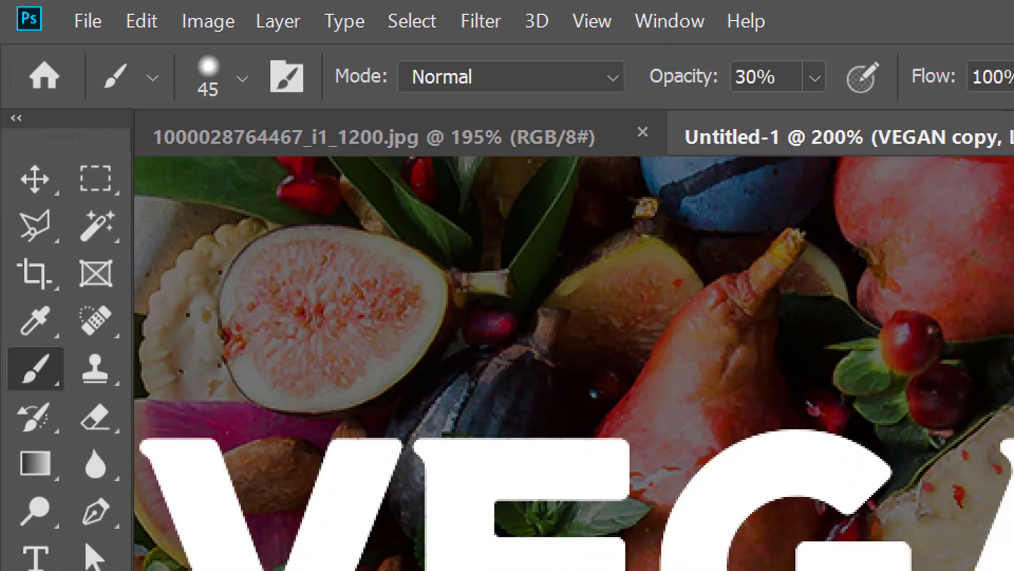
click(242, 80)
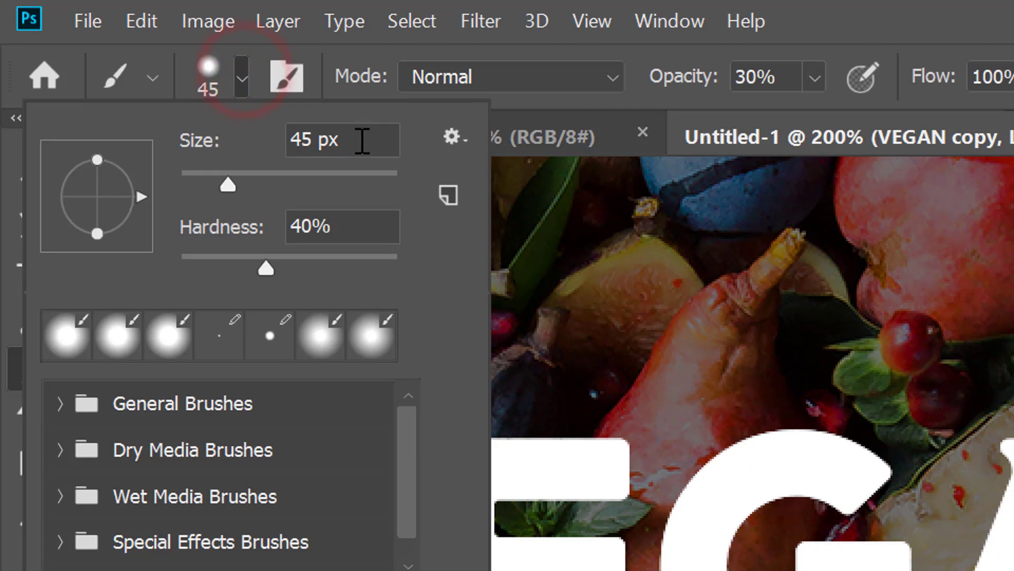
drag(360, 140, 291, 143)
drag(368, 227, 268, 207)
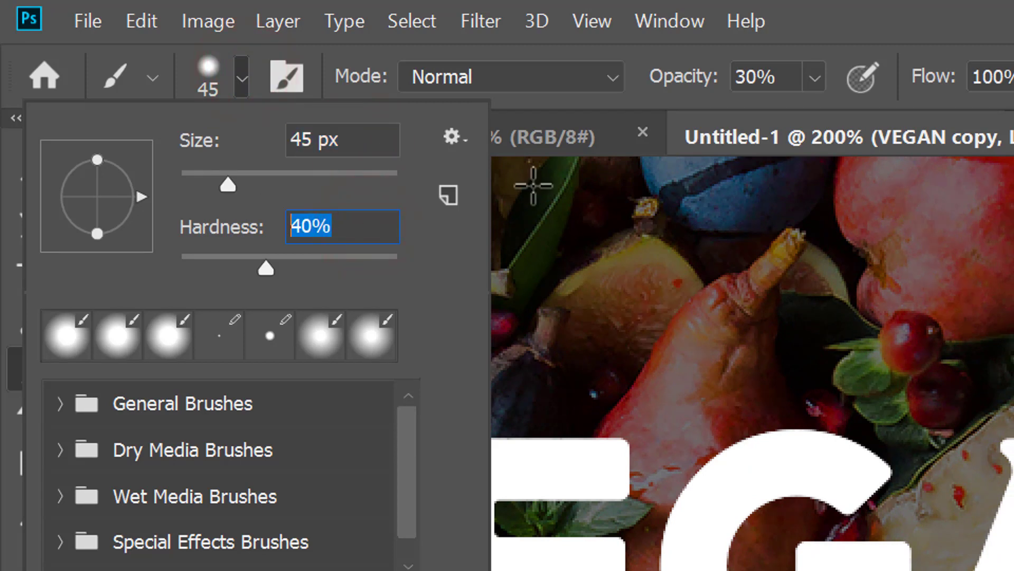
click(687, 76)
drag(786, 70, 694, 85)
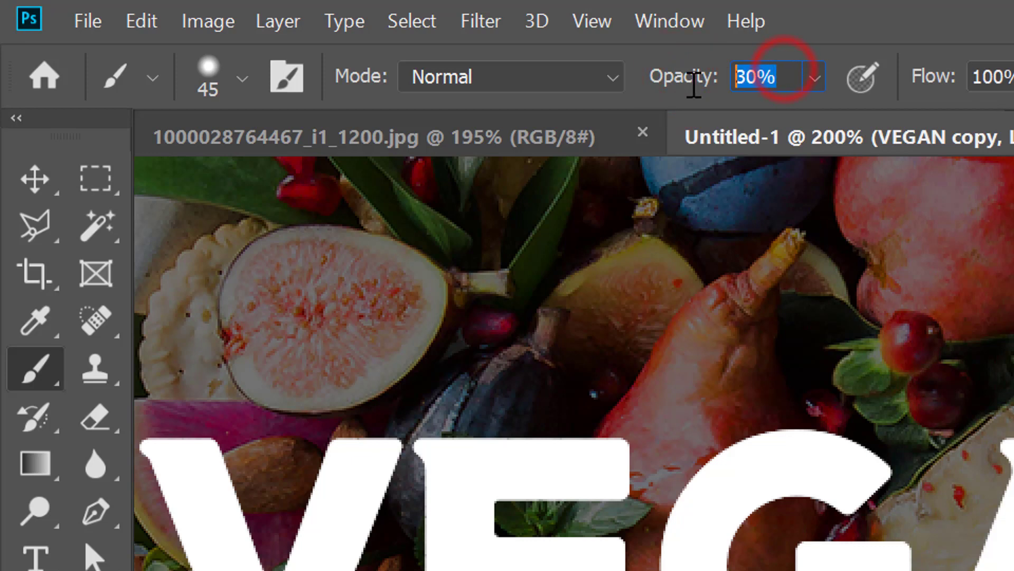
key(Return)
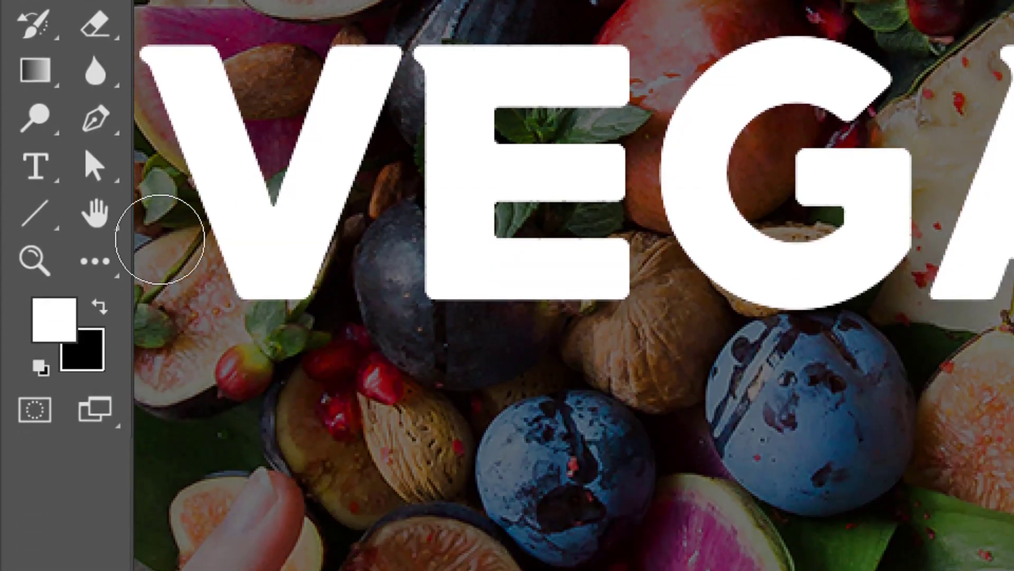
key(x)
key(x)
key(x)
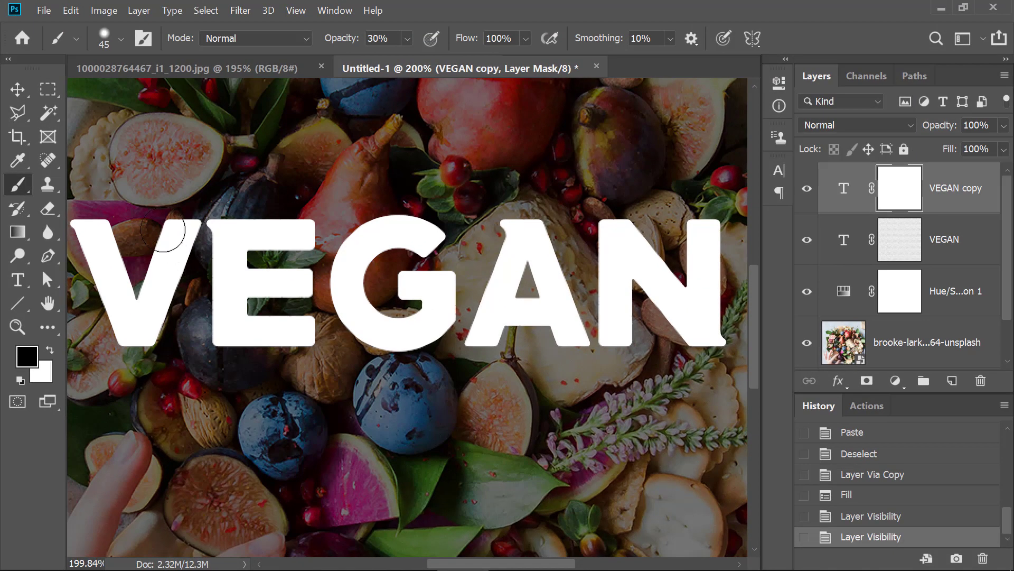
Paint black strokes on the VEGAN copy layer mask over parts of all five letters to reveal the worn texture unevenly
drag(188, 255, 353, 371)
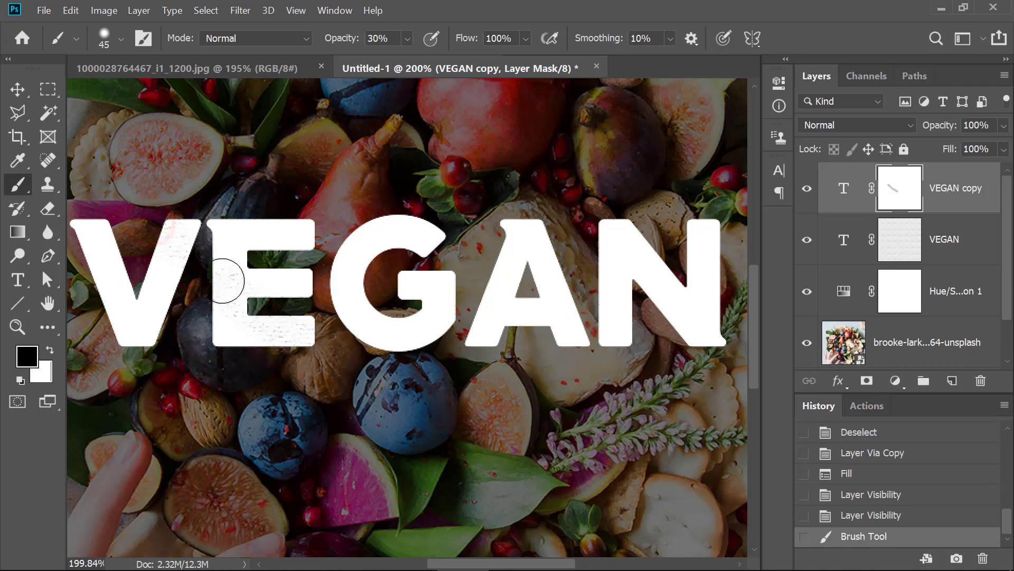
drag(291, 291, 302, 296)
drag(263, 271, 317, 286)
mouse_move(398, 317)
mouse_down()
mouse_move(542, 231)
mouse_move(423, 327)
mouse_move(383, 334)
mouse_move(529, 248)
mouse_move(520, 280)
mouse_move(562, 305)
mouse_up()
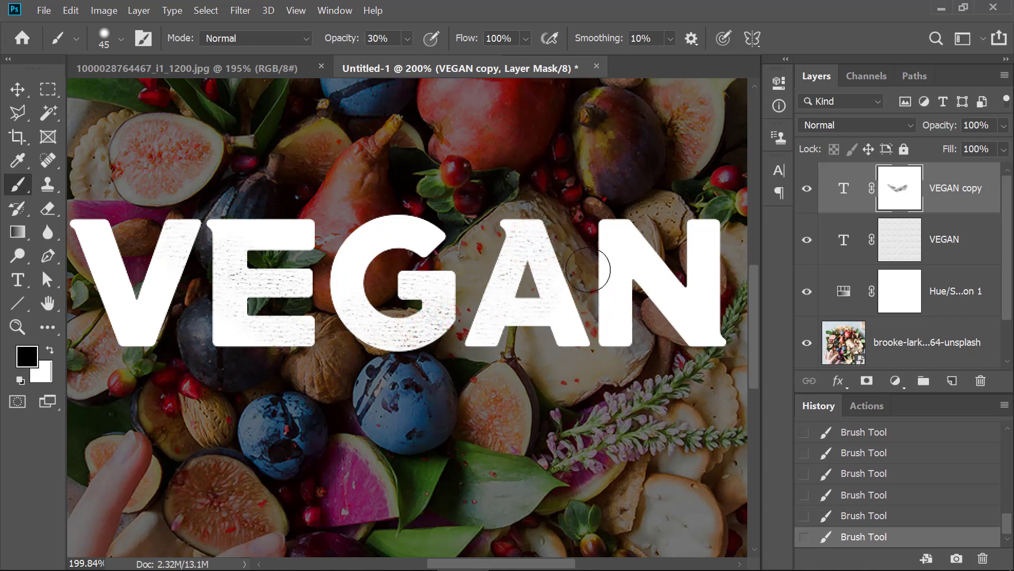
mouse_move(680, 240)
mouse_down()
mouse_move(672, 260)
mouse_move(622, 278)
mouse_up()
mouse_move(672, 341)
mouse_down()
mouse_move(711, 327)
mouse_move(622, 377)
mouse_up()
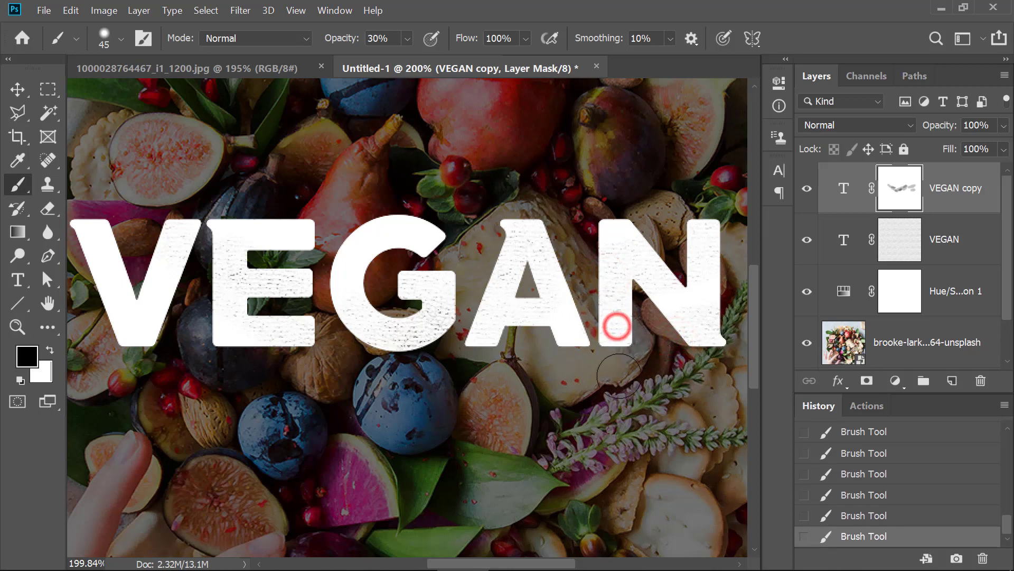
drag(387, 340, 388, 340)
mouse_move(234, 275)
mouse_down()
mouse_move(222, 286)
mouse_move(334, 286)
mouse_up()
drag(115, 271, 139, 340)
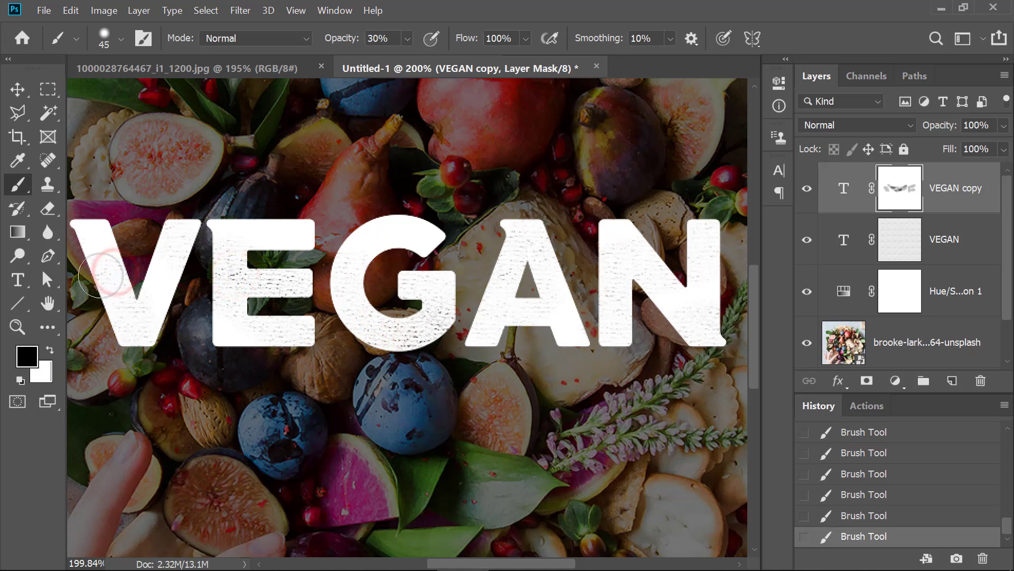
mouse_move(100, 274)
mouse_down()
mouse_move(117, 343)
mouse_move(101, 292)
mouse_move(108, 325)
mouse_up()
drag(99, 288, 108, 325)
mouse_move(99, 304)
mouse_down()
mouse_move(115, 346)
mouse_move(120, 339)
mouse_up()
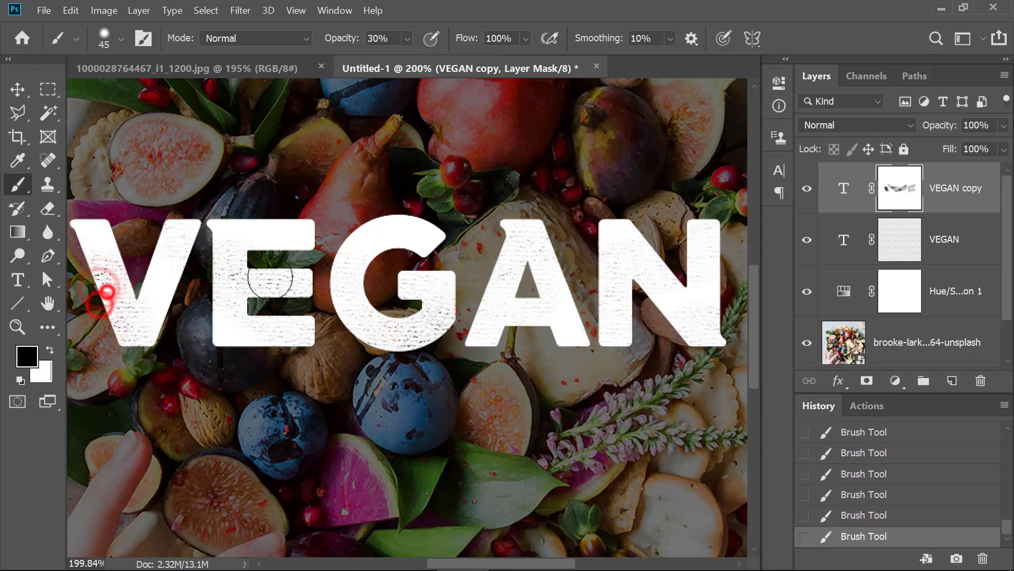
drag(245, 285, 309, 286)
mouse_move(241, 286)
mouse_down()
mouse_move(312, 286)
mouse_move(365, 319)
mouse_up()
drag(344, 296, 384, 331)
drag(344, 293, 383, 331)
mouse_move(543, 238)
mouse_down()
mouse_move(495, 258)
mouse_move(505, 262)
mouse_up()
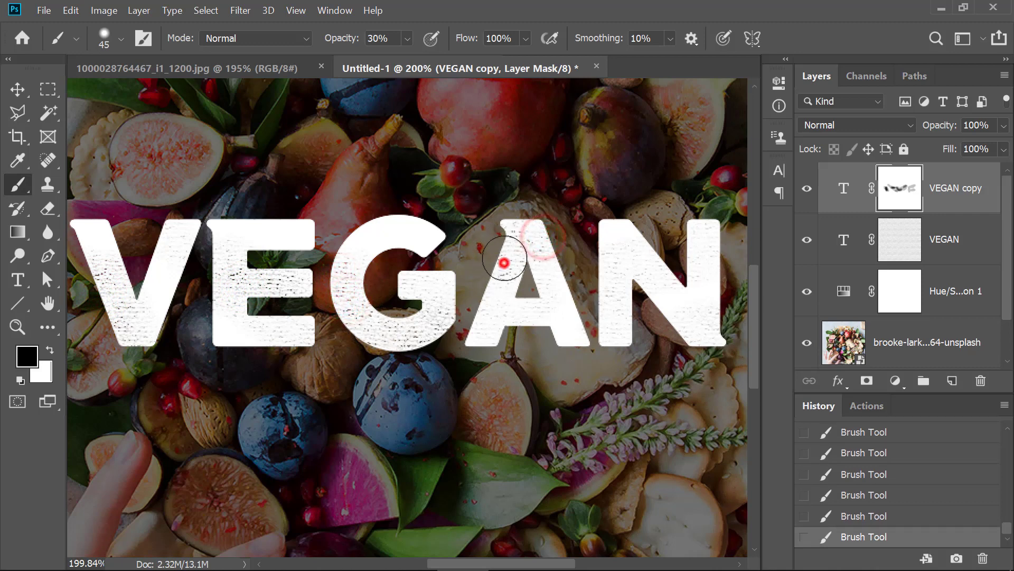
drag(609, 292, 616, 355)
mouse_move(606, 340)
mouse_down()
mouse_move(604, 331)
mouse_move(615, 336)
mouse_up()
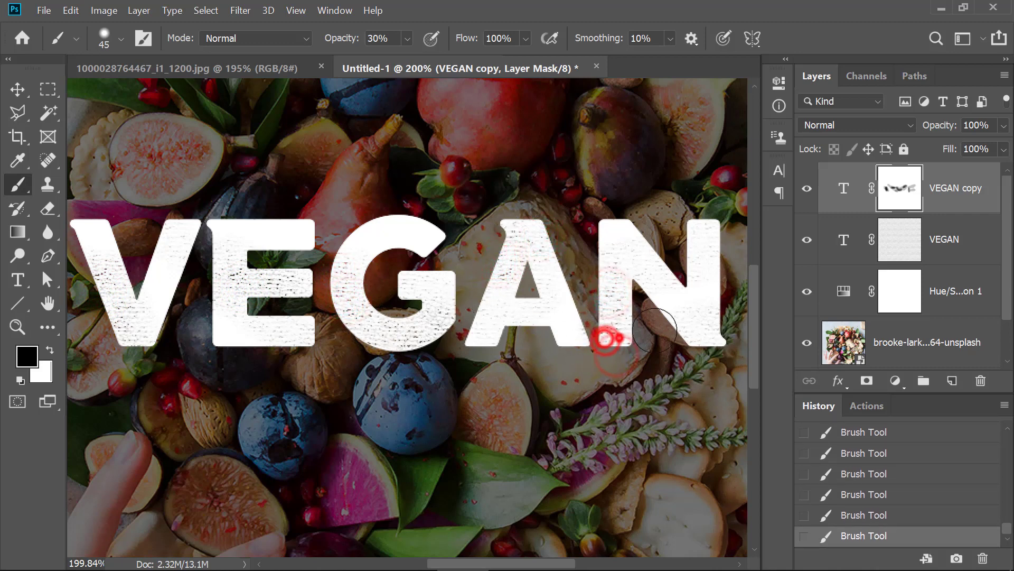
click(714, 276)
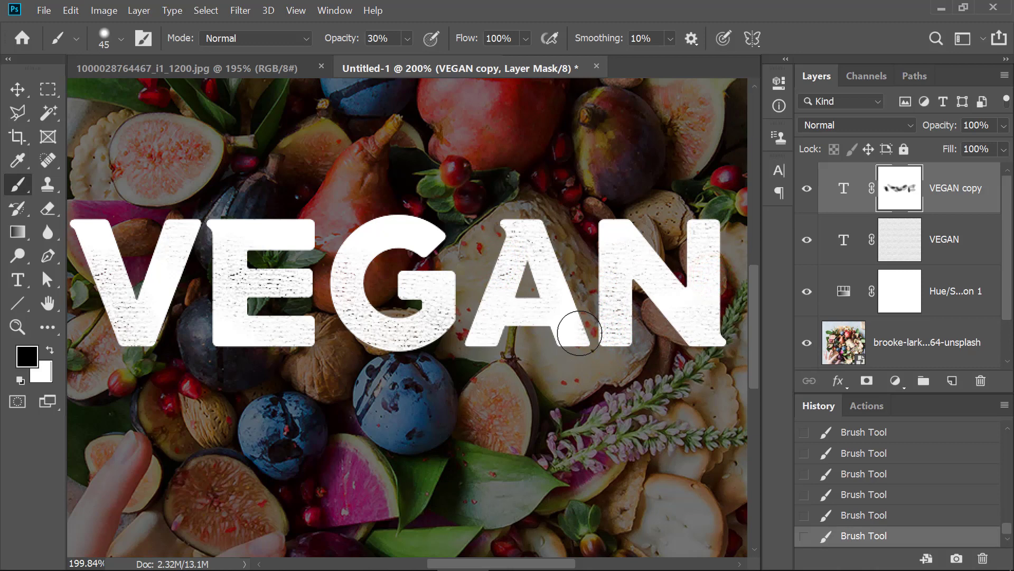
Switch the foreground to white and paint on the mask over the upper-left corner of the A to soften its wear
drag(310, 215, 564, 372)
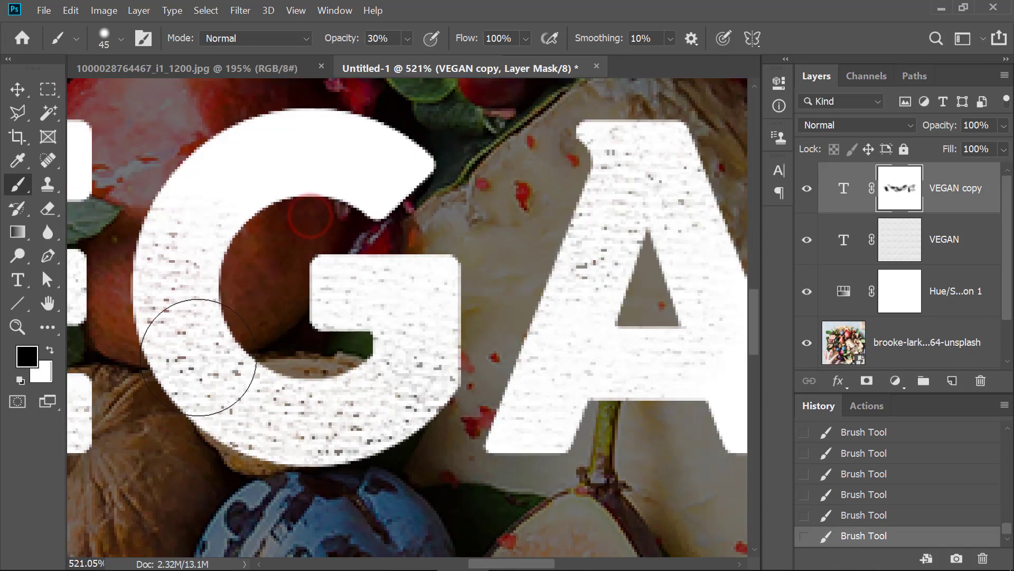
key(x)
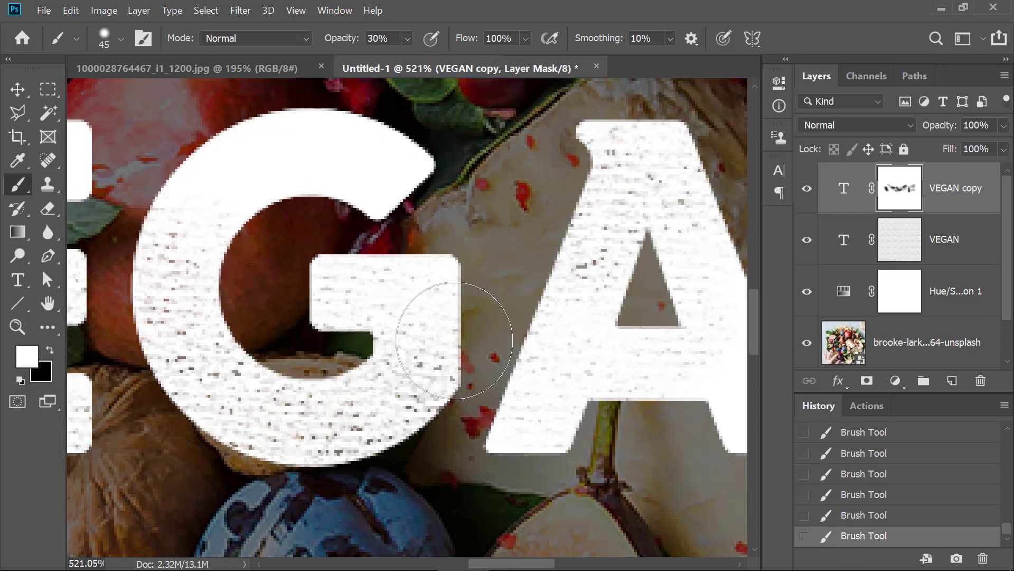
drag(633, 149, 570, 175)
mouse_move(622, 149)
mouse_down()
mouse_move(566, 177)
mouse_move(604, 144)
mouse_move(627, 138)
mouse_move(565, 177)
mouse_up()
mouse_move(604, 144)
mouse_down()
mouse_move(554, 182)
mouse_move(571, 174)
mouse_up()
drag(585, 163, 562, 178)
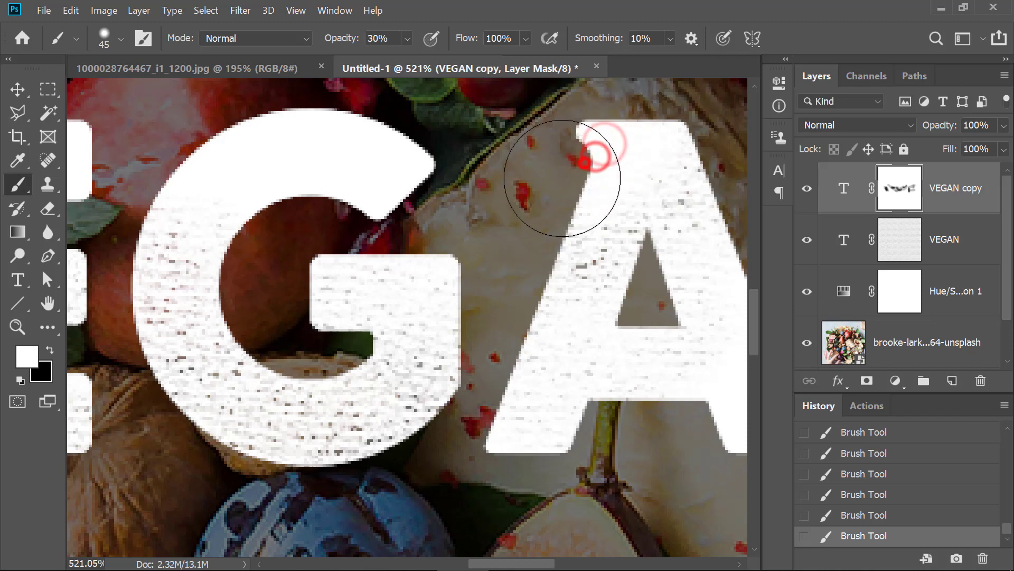
Set the VEGAN copy text layer's opacity to 90%
key(ctrl+0)
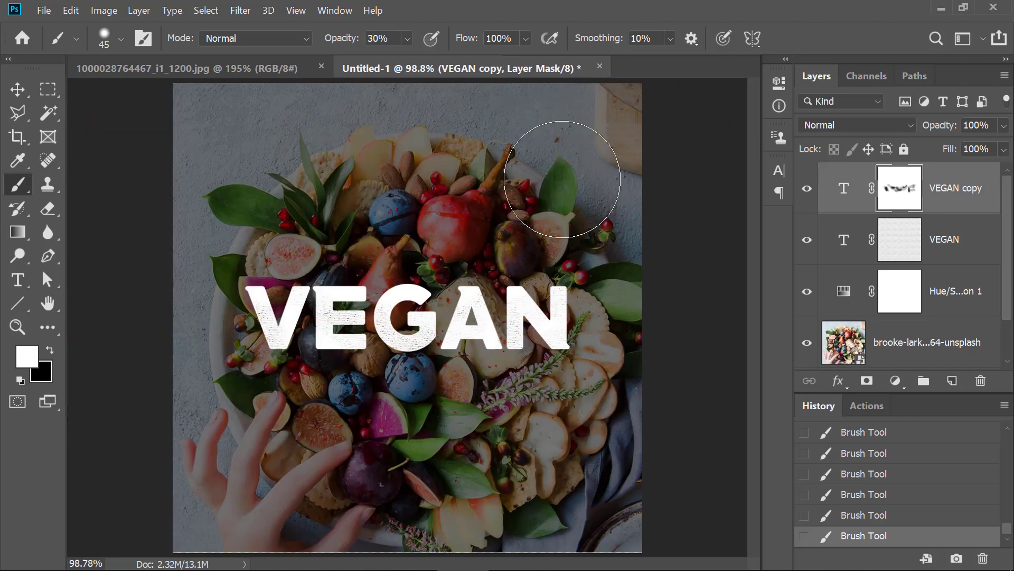
drag(226, 278, 610, 322)
click(577, 355)
click(969, 179)
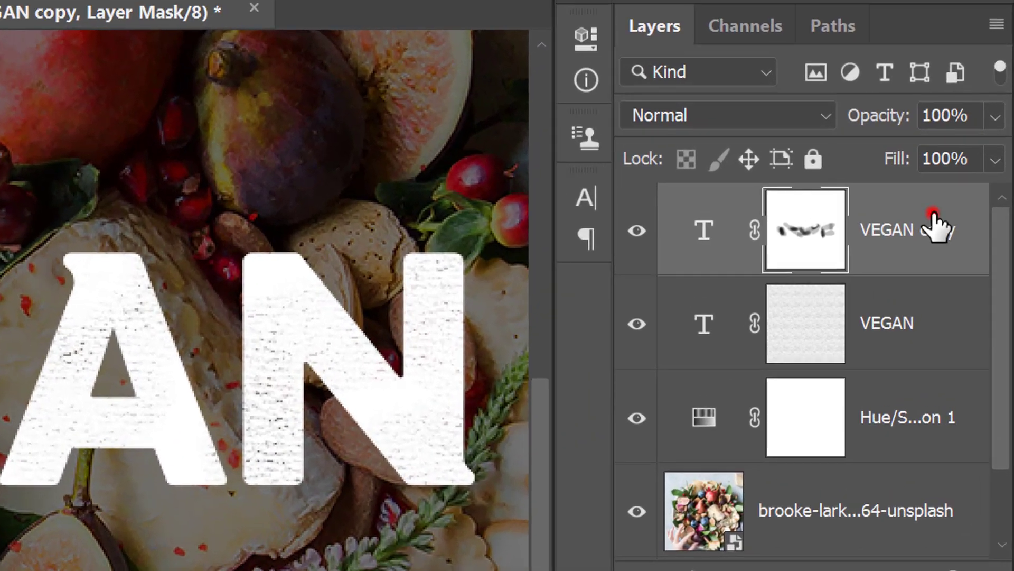
click(863, 110)
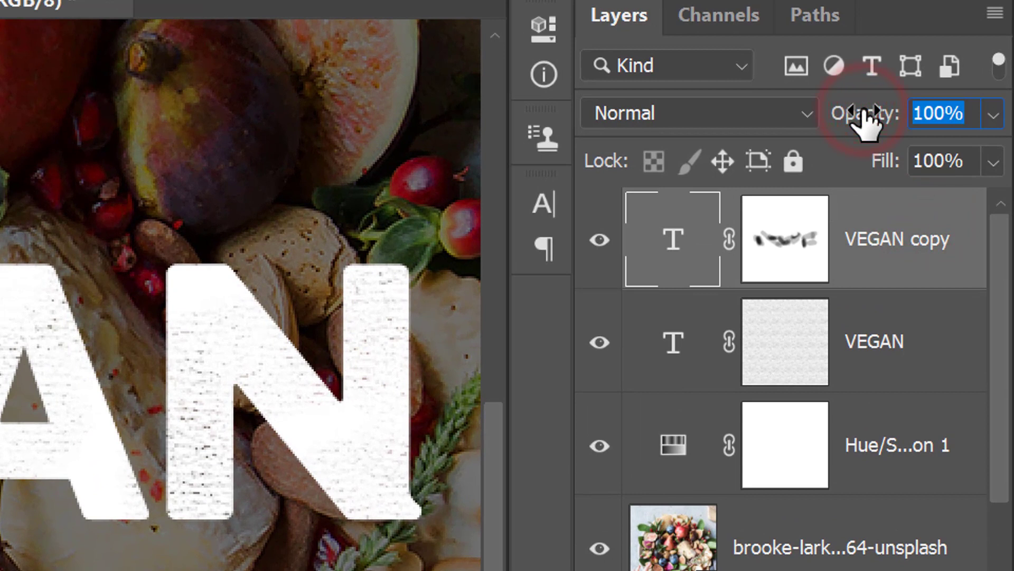
text(90)
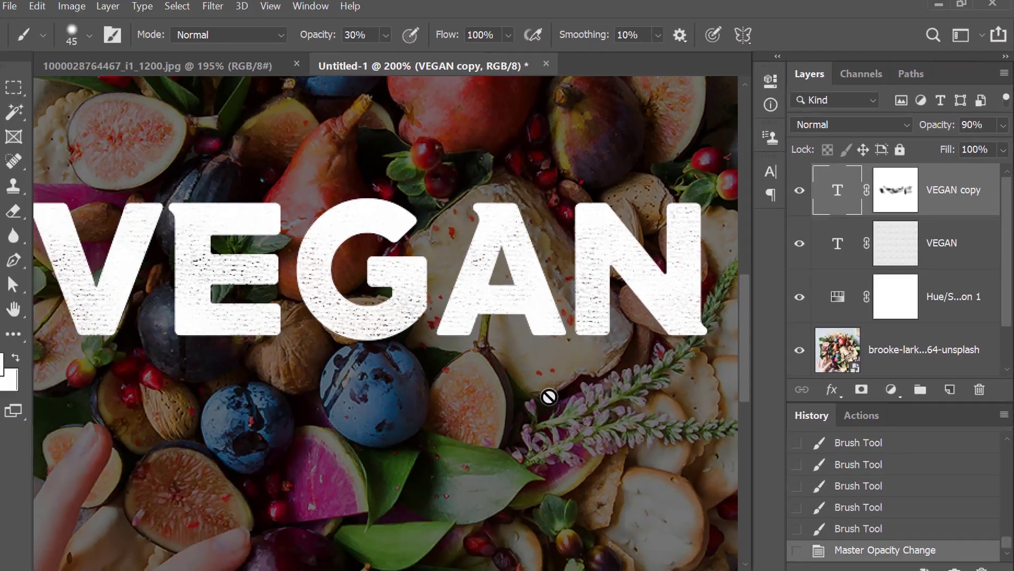
Hide the interface panels and view the whole composition at 100%
key(ctrl+0)
key(Tab)
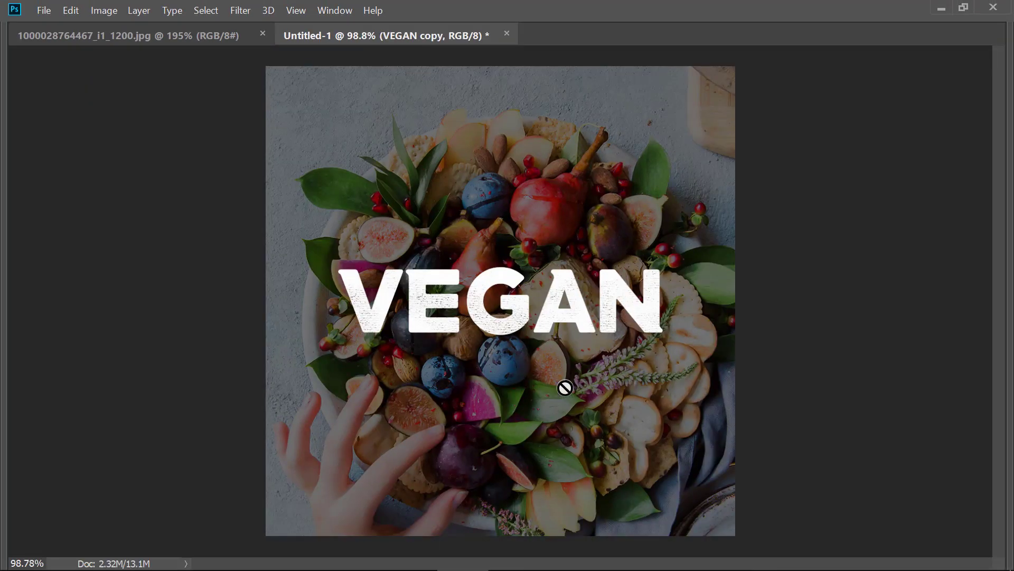
key(ctrl+1)
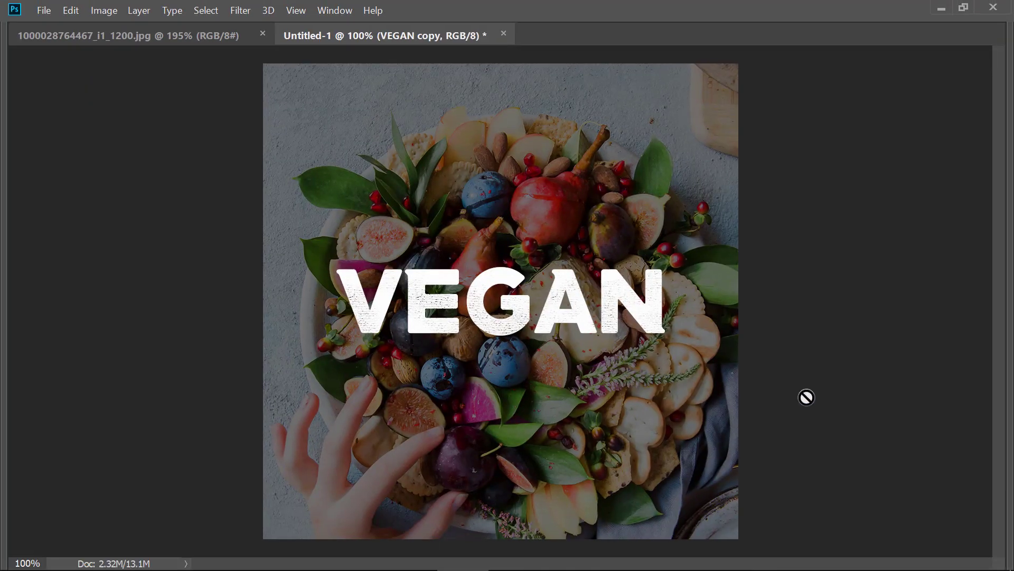